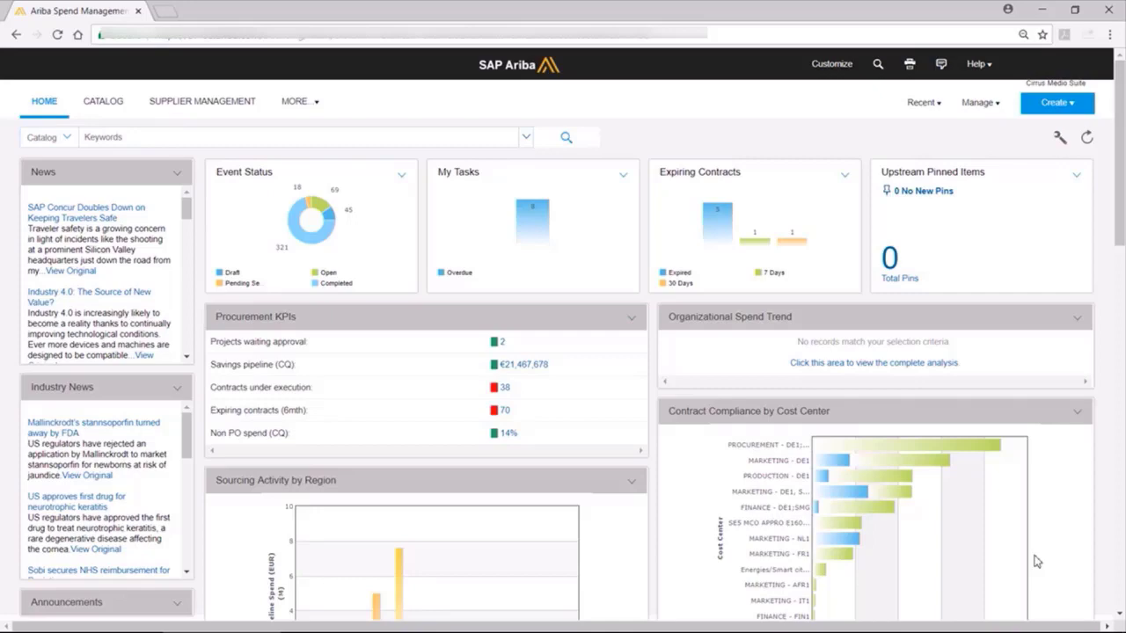
Open the recently viewed IT Equipment_UO sourcing project and open its IT Equipment RFP_UO draft document for editing.
{"action": "scroll", "coordinate": [1038, 561], "scroll_direction": "down", "scroll_amount": 6}
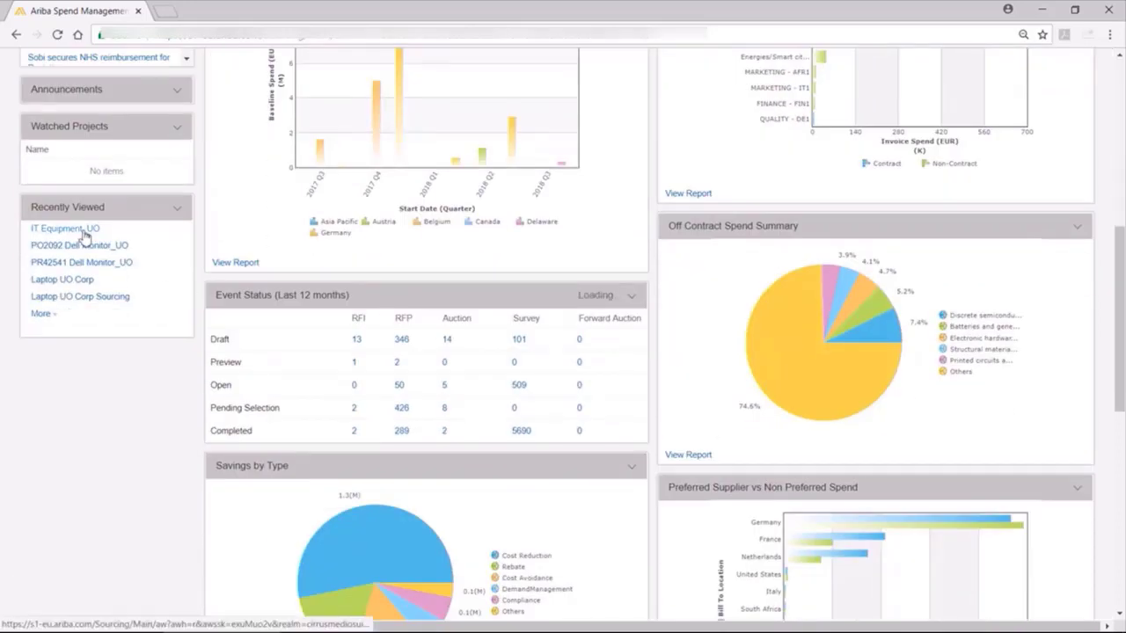
{"action": "left_click", "coordinate": [84, 229]}
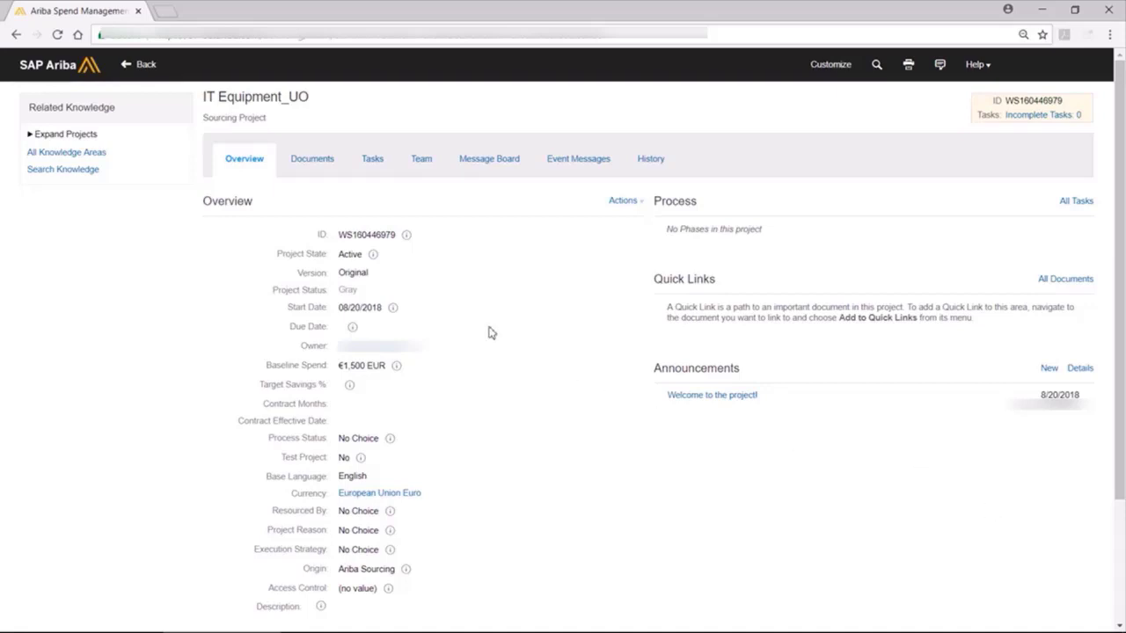
{"action": "left_click", "coordinate": [328, 168]}
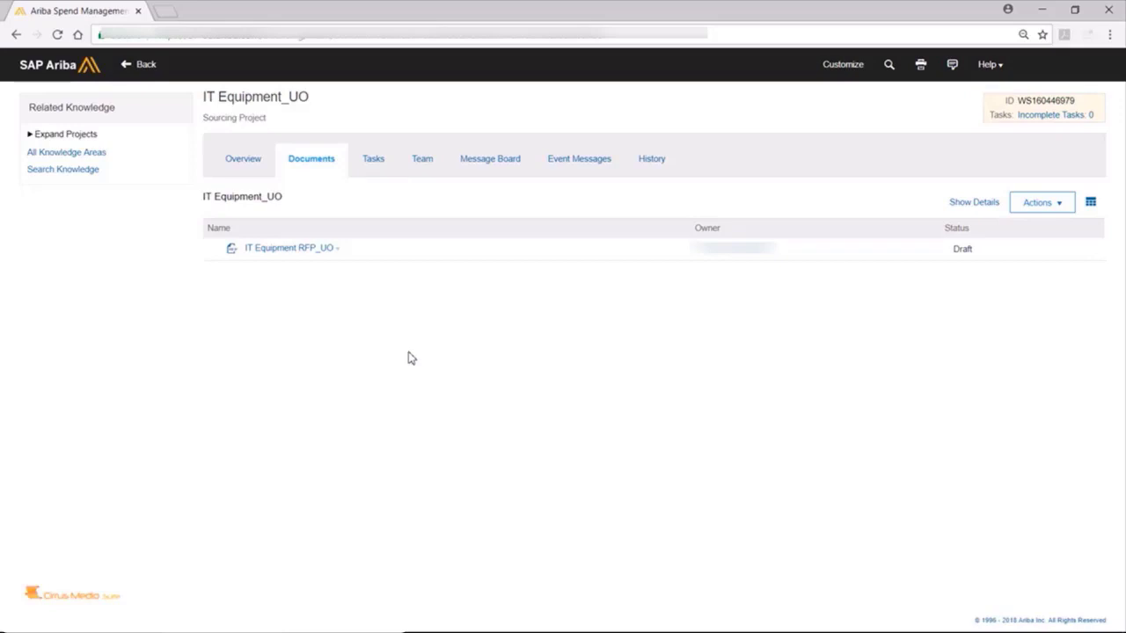
{"action": "left_click", "coordinate": [338, 255]}
{"action": "left_click", "coordinate": [275, 308]}
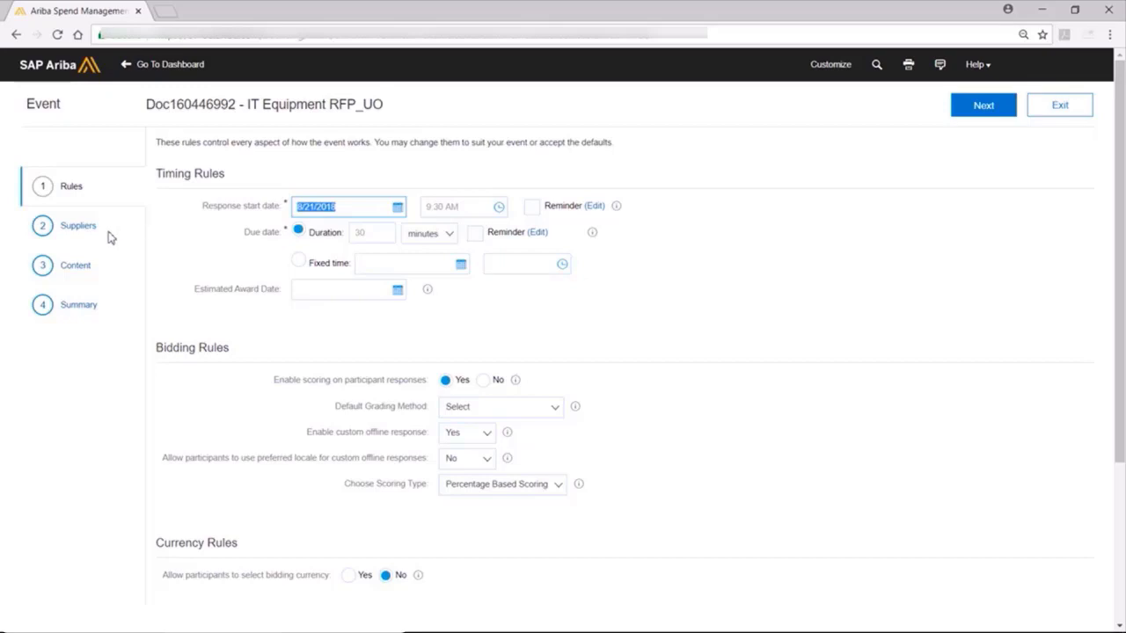
Check the event's invited suppliers, and add a line item named Laptop to the event content.
{"action": "left_click", "coordinate": [79, 226]}
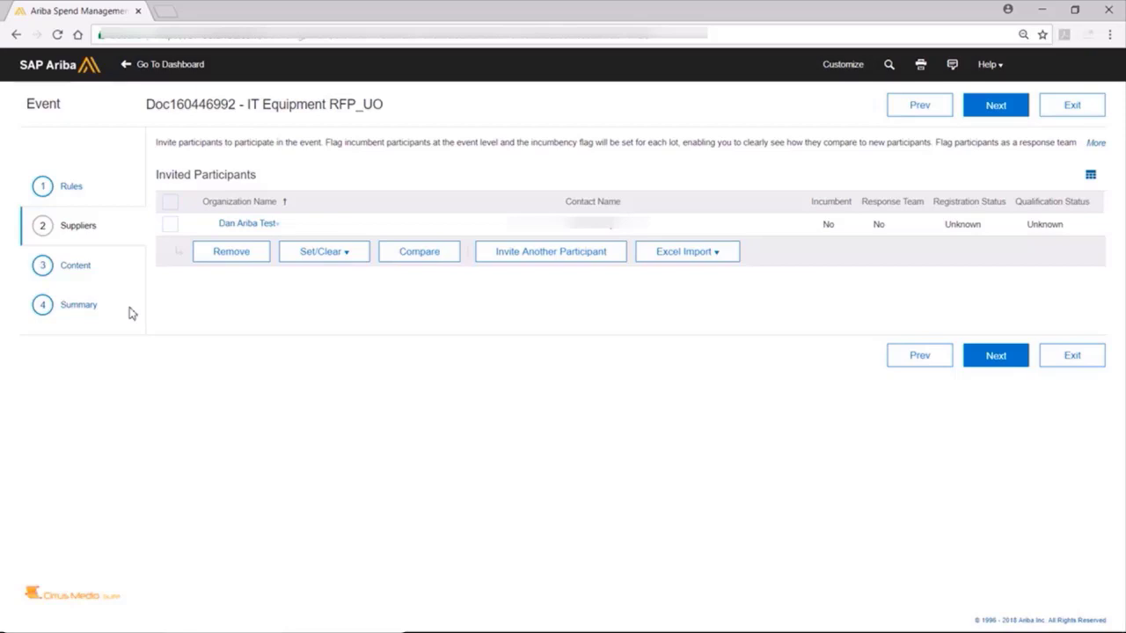
{"action": "left_click", "coordinate": [83, 271]}
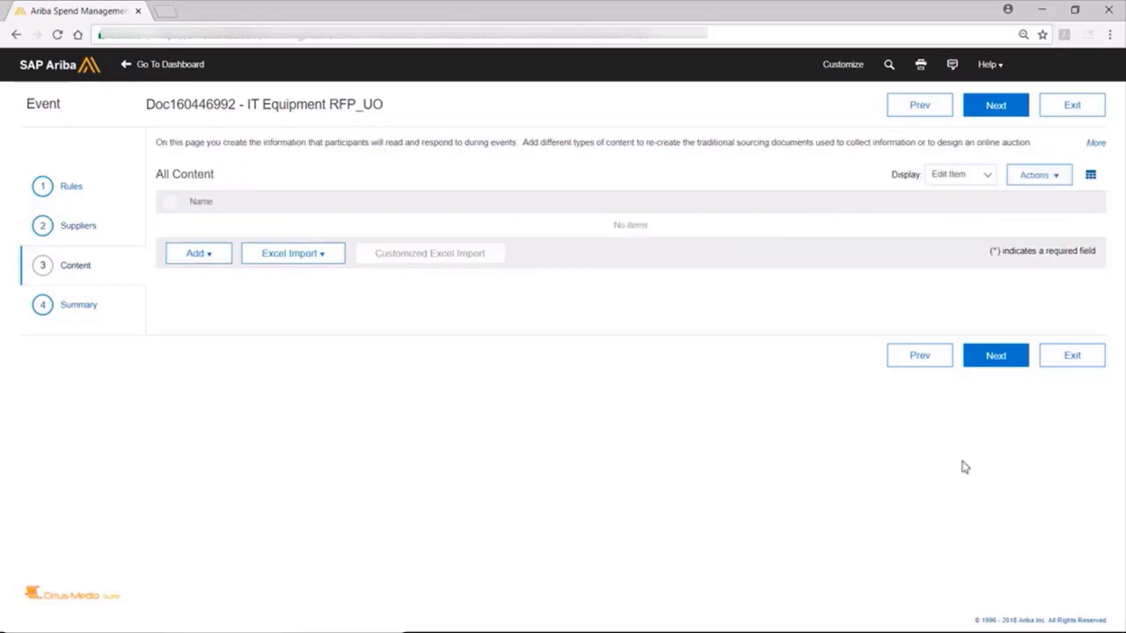
{"action": "left_click", "coordinate": [203, 263]}
{"action": "left_click", "coordinate": [211, 345]}
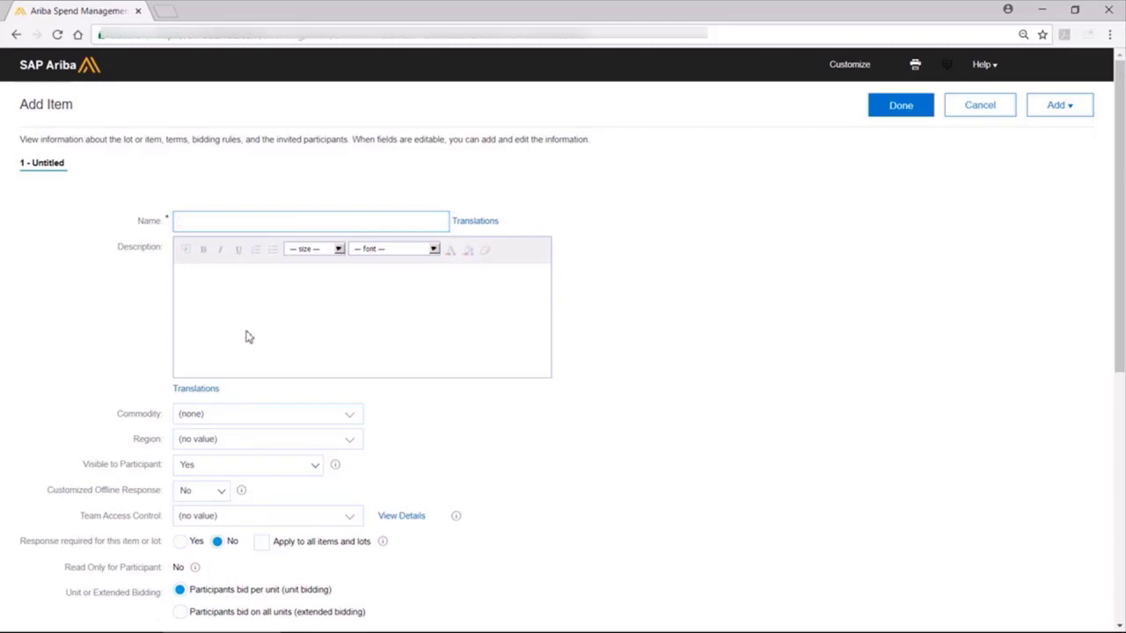
{"action": "type", "text": "Laptop"}
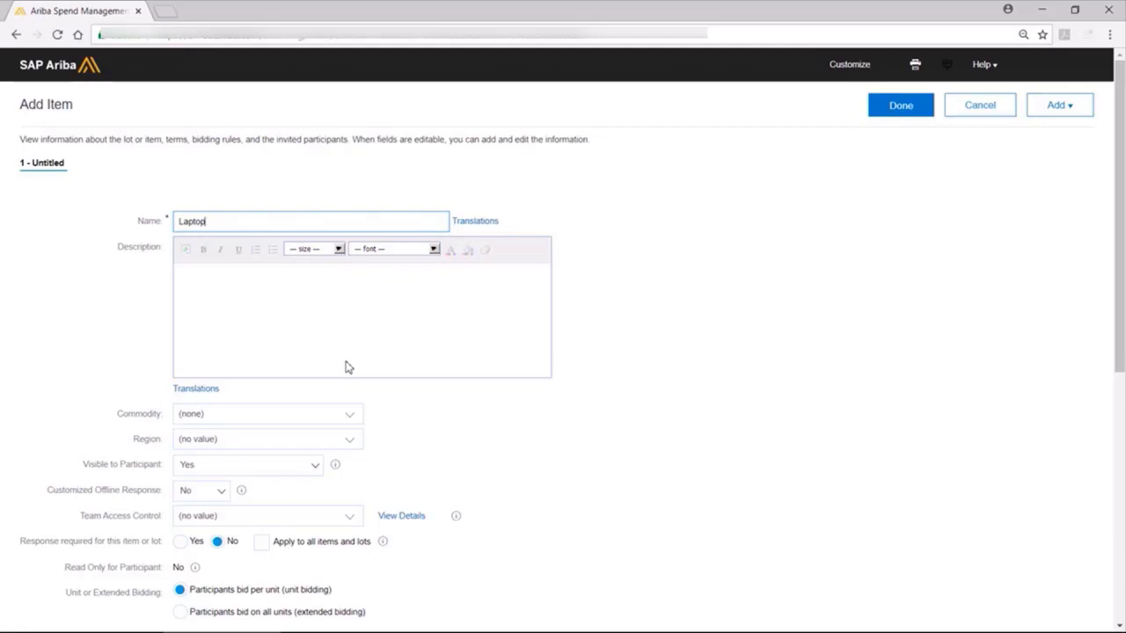
Set the Laptop item's quantity to 2 and its historic price to 250 EUR, and save the item.
{"action": "scroll", "coordinate": [346, 367], "scroll_direction": "down", "scroll_amount": 2}
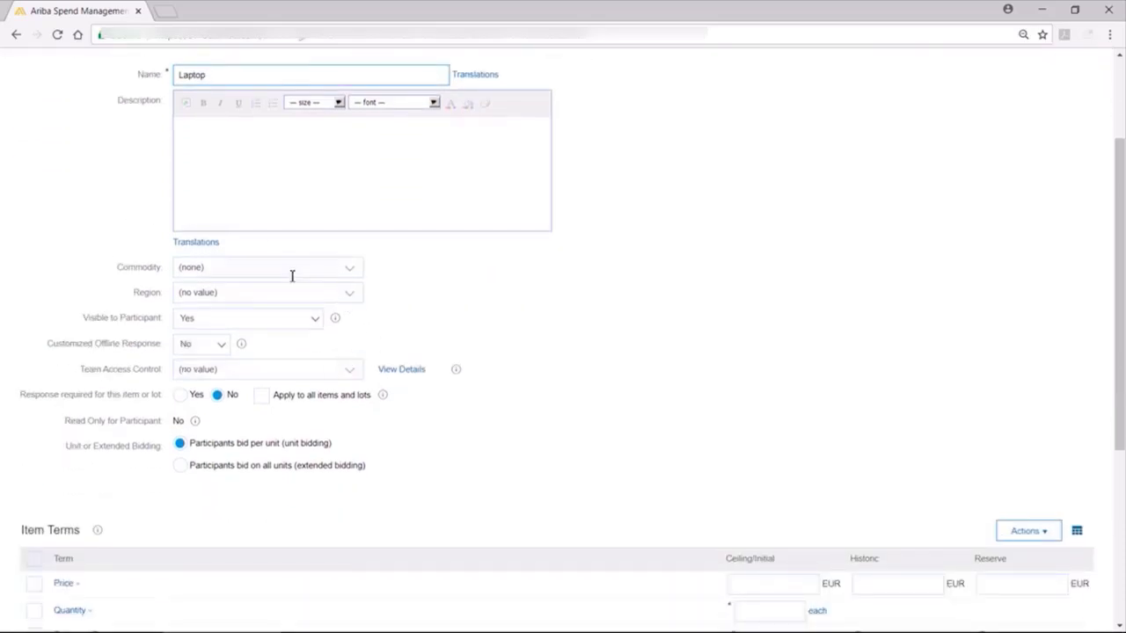
{"action": "scroll", "coordinate": [293, 277], "scroll_direction": "down", "scroll_amount": 2}
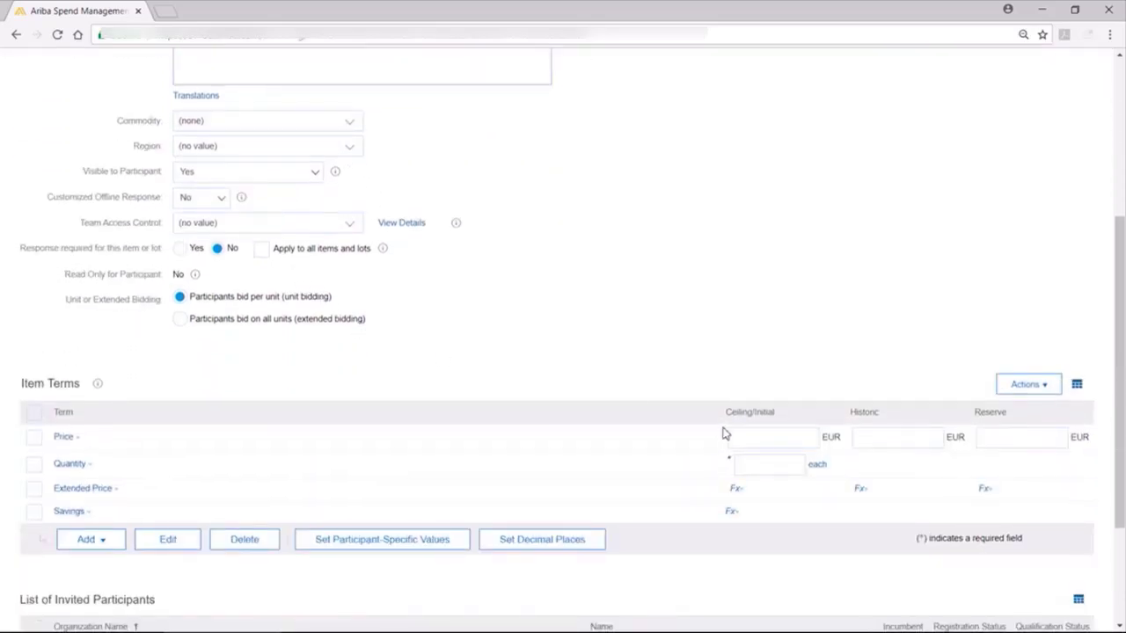
{"action": "left_click", "coordinate": [743, 437]}
{"action": "left_click", "coordinate": [867, 437]}
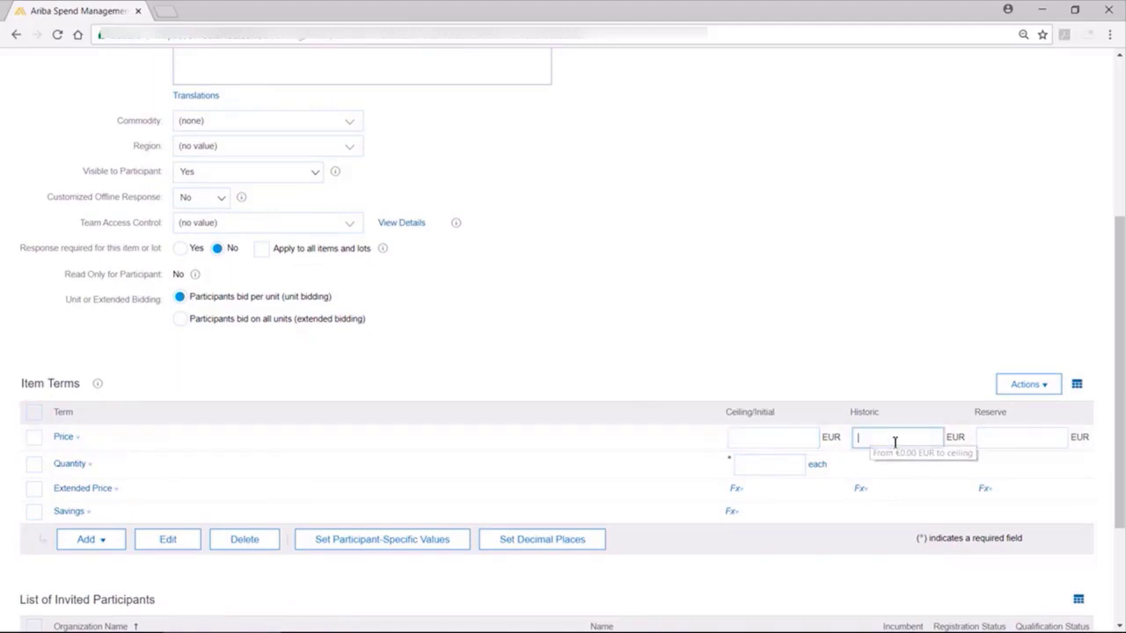
{"action": "left_click", "coordinate": [780, 465]}
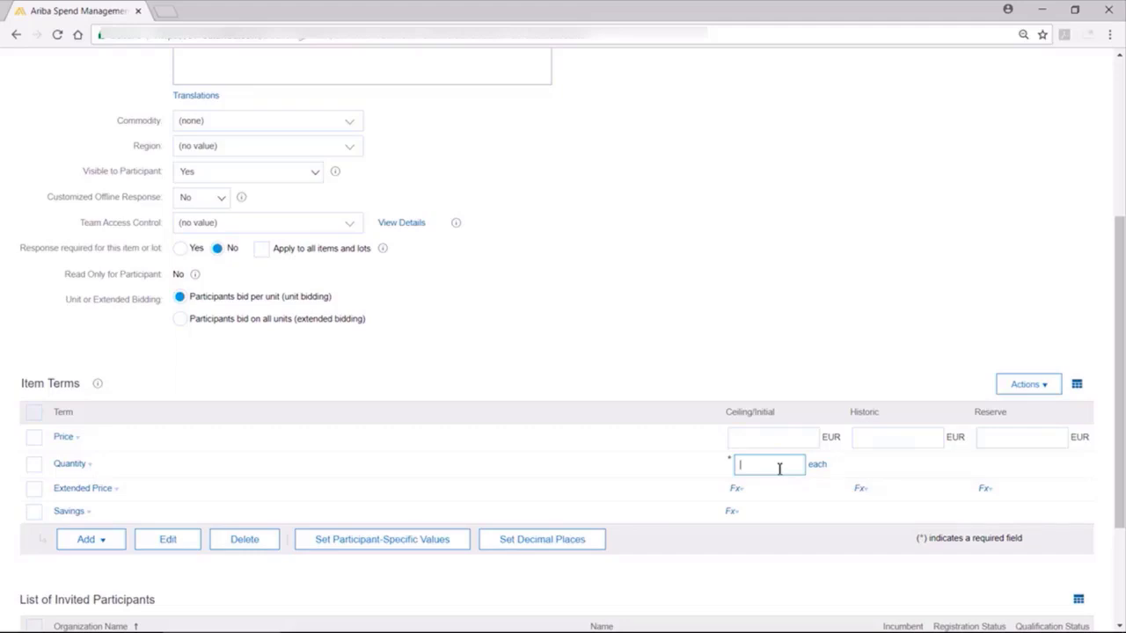
{"action": "type", "text": "2"}
{"action": "left_click", "coordinate": [882, 439]}
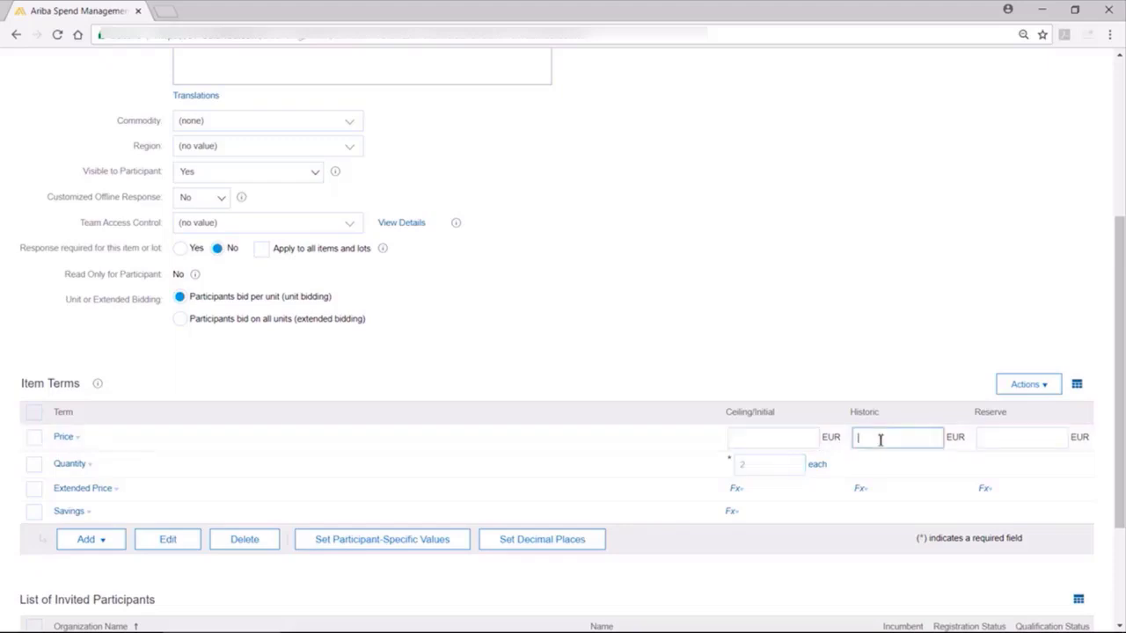
{"action": "type", "text": "250"}
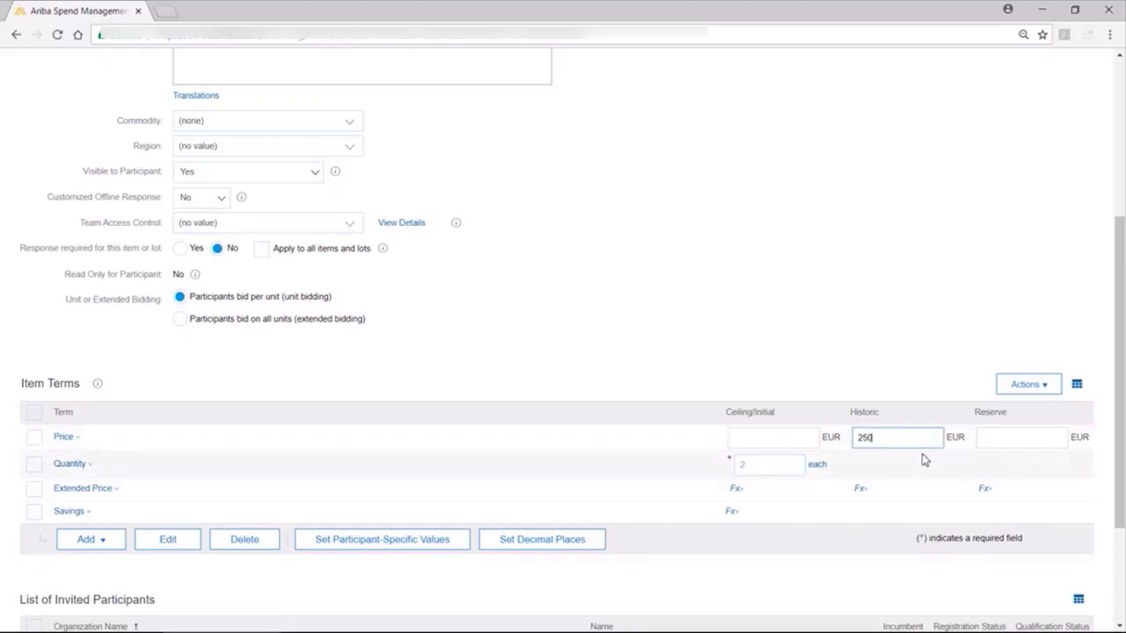
{"action": "scroll", "coordinate": [930, 465], "scroll_direction": "down", "scroll_amount": 3}
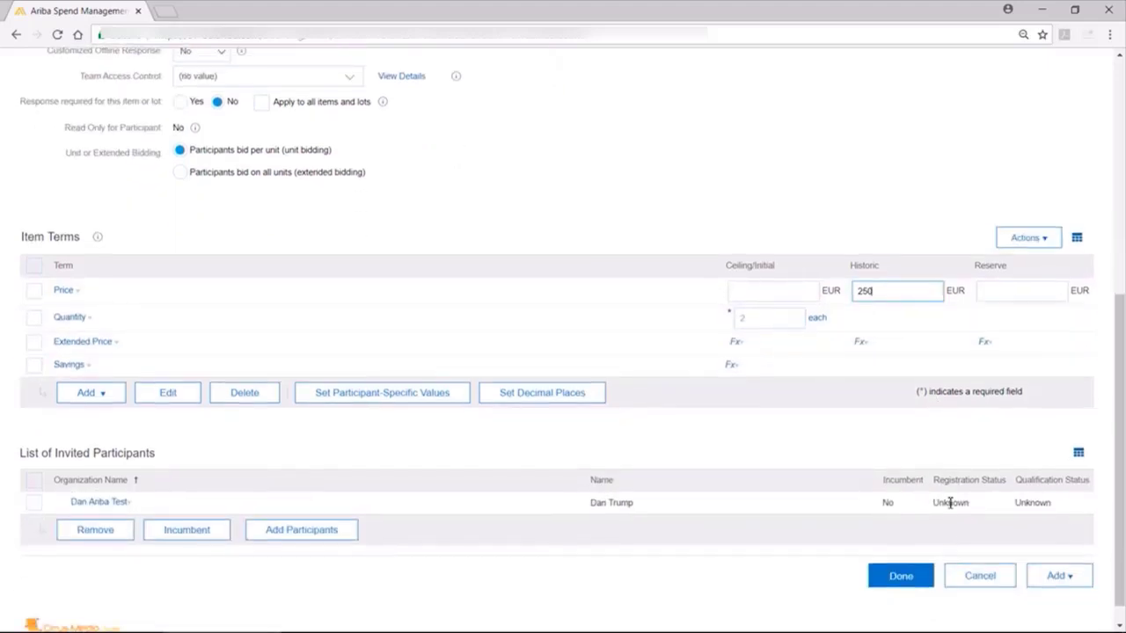
{"action": "left_click", "coordinate": [919, 576]}
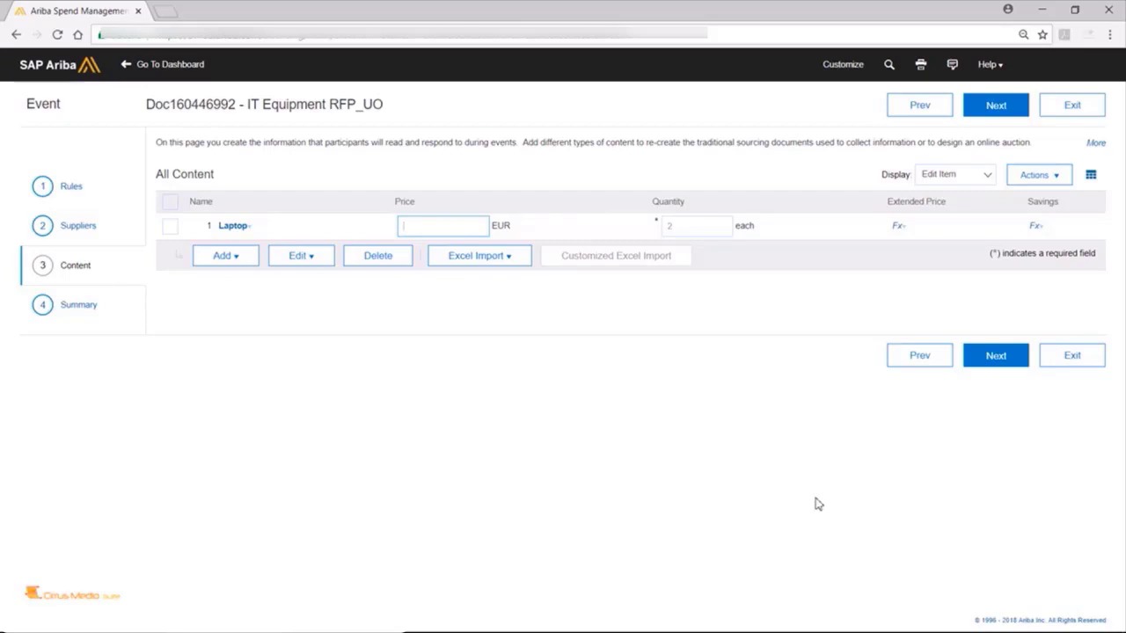
Start an Excel import from the desktop for the event content and open the RFP as an Excel spreadsheet.
{"action": "left_click", "coordinate": [524, 259]}
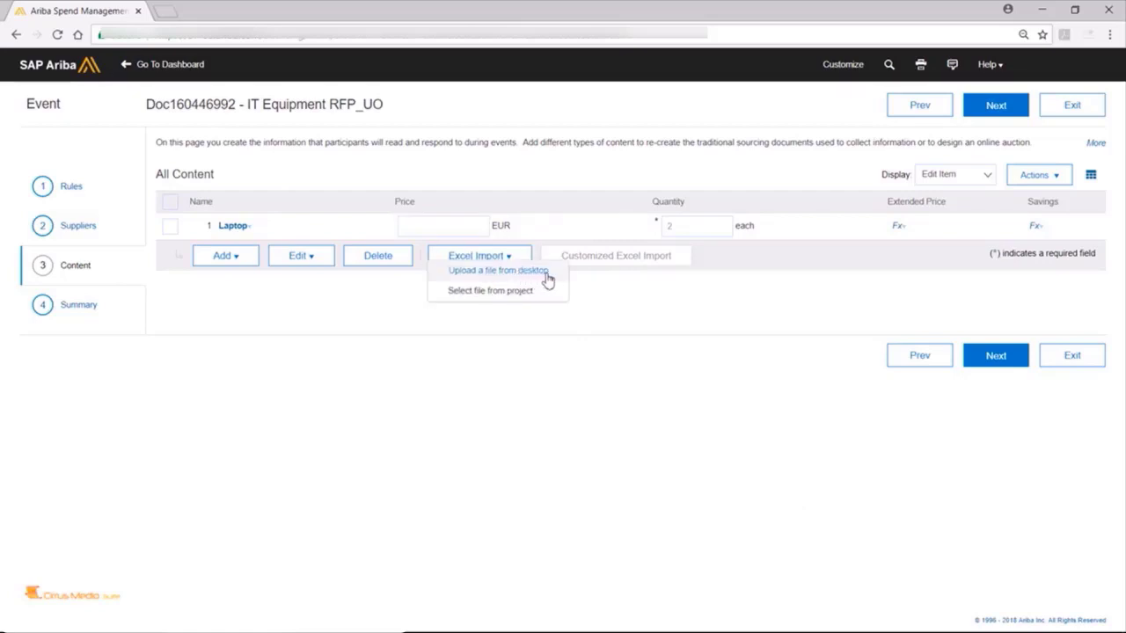
{"action": "left_click", "coordinate": [545, 272]}
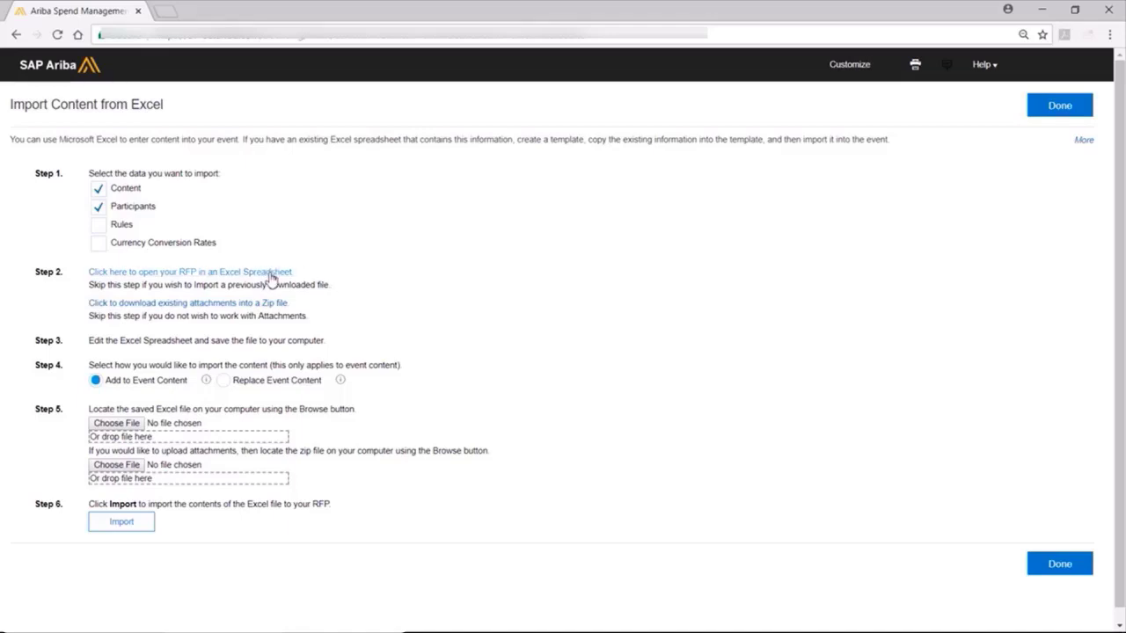
{"action": "left_click", "coordinate": [272, 278]}
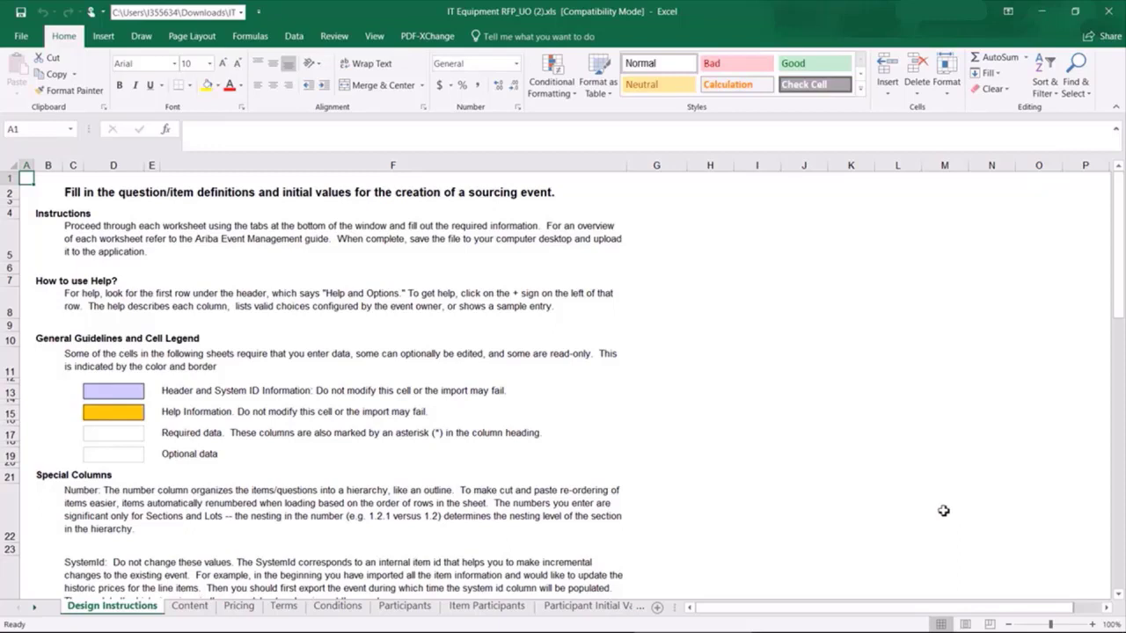
On the Pricing worksheet, highlight the System Id column heading in yellow.
{"action": "left_click", "coordinate": [248, 613]}
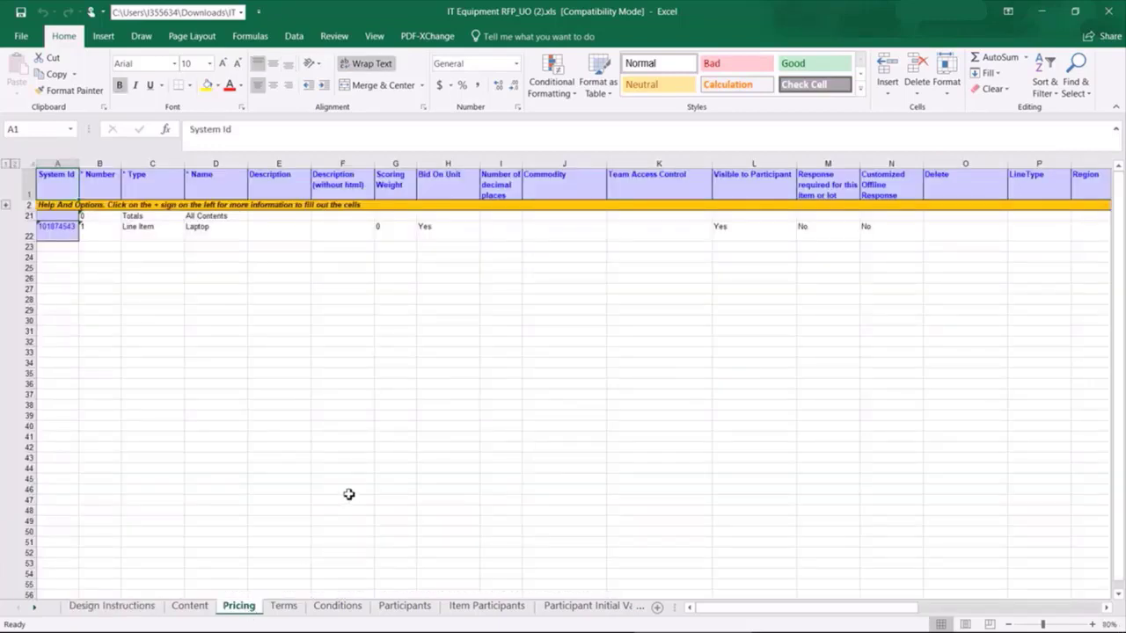
{"action": "left_click", "coordinate": [27, 235]}
{"action": "left_click", "coordinate": [53, 278]}
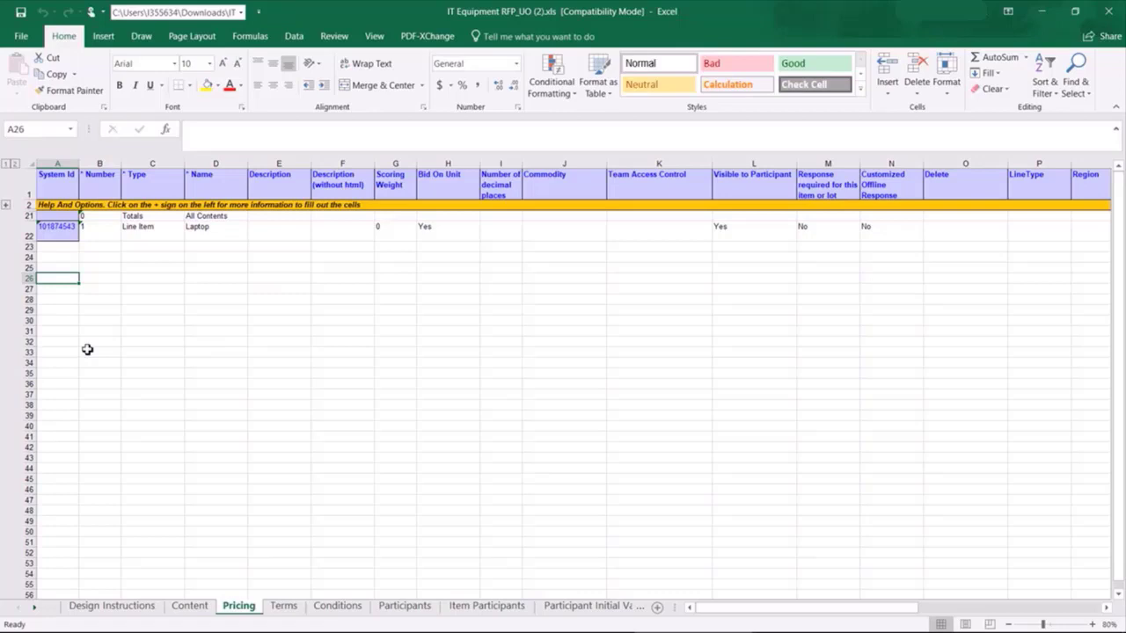
{"action": "left_click", "coordinate": [56, 185]}
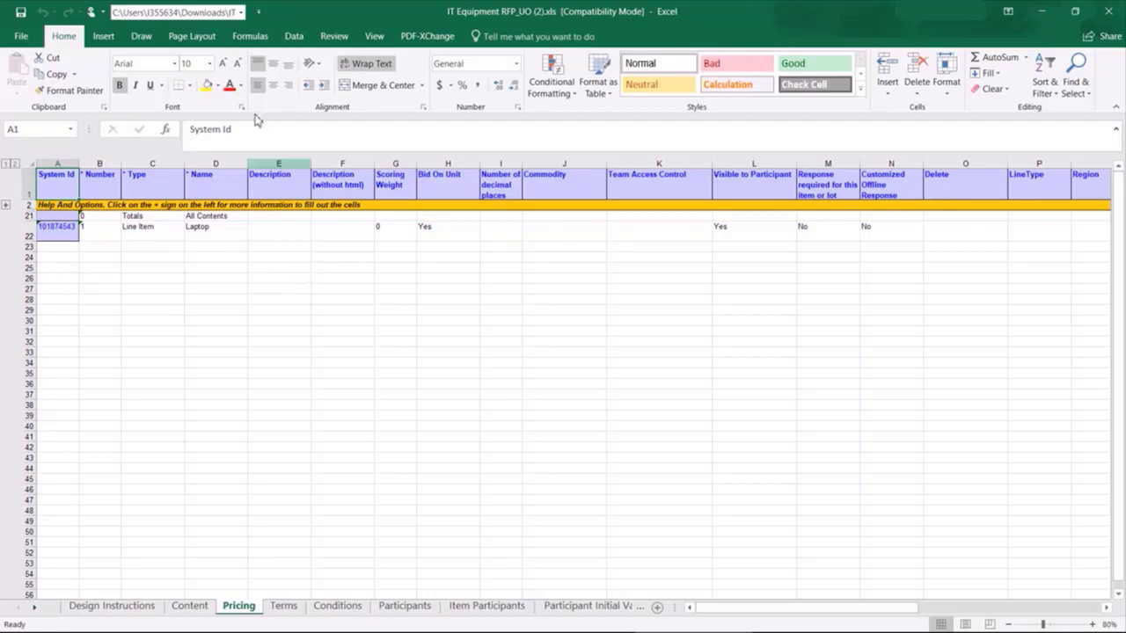
{"action": "left_click", "coordinate": [208, 85]}
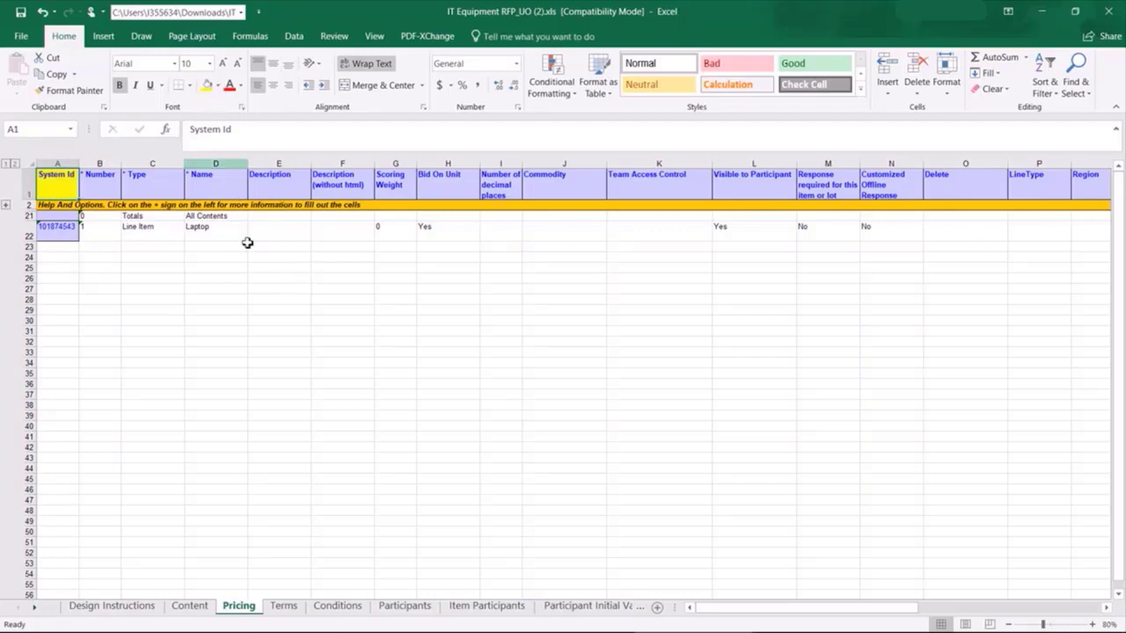
Apply the same yellow fill to the Number, Name, Description and Description (without html) headings.
{"action": "left_click", "coordinate": [106, 184]}
{"action": "key", "text": "F4"}
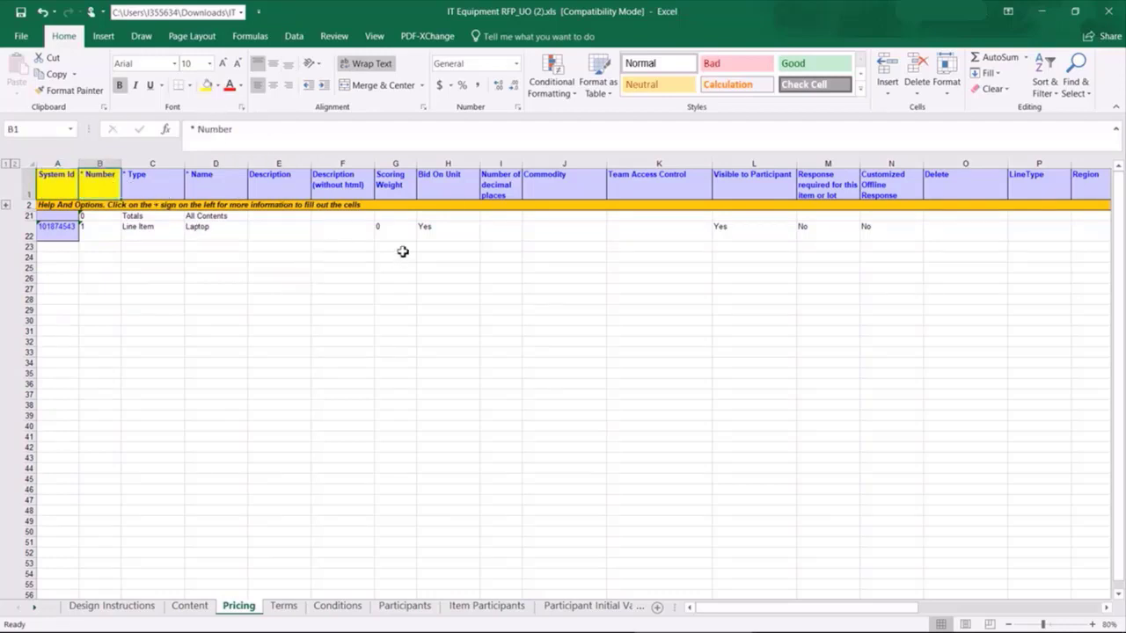
{"action": "key", "text": "Right"}
{"action": "key", "text": "Right"}
{"action": "key", "text": "F4"}
{"action": "key", "text": "Right"}
{"action": "key", "text": "F4"}
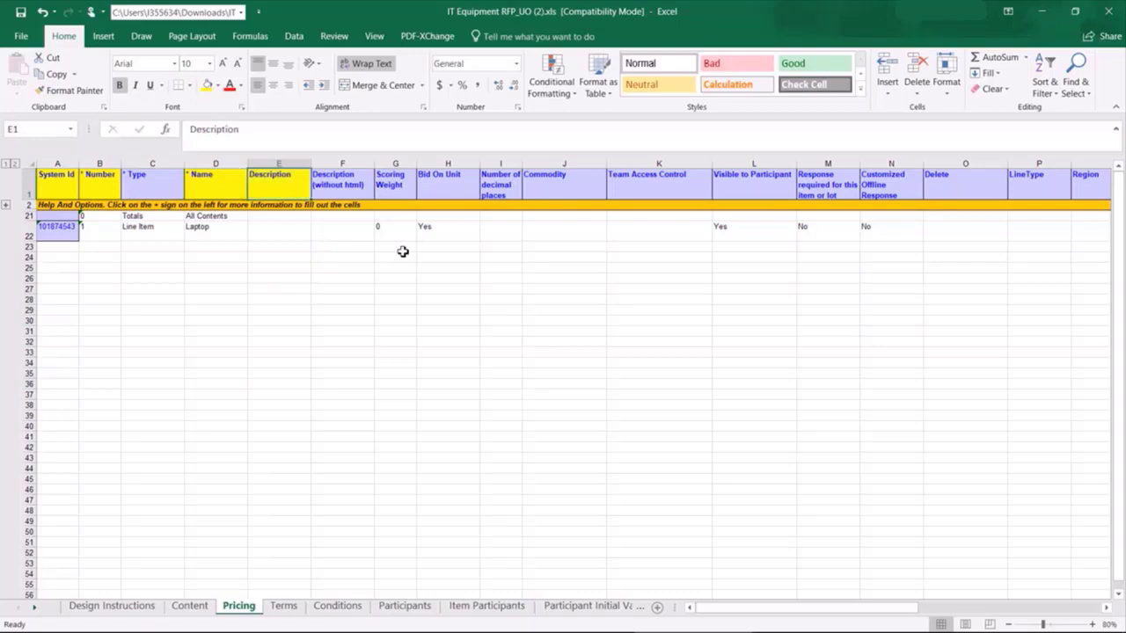
{"action": "key", "text": "Right"}
{"action": "key", "text": "F4"}
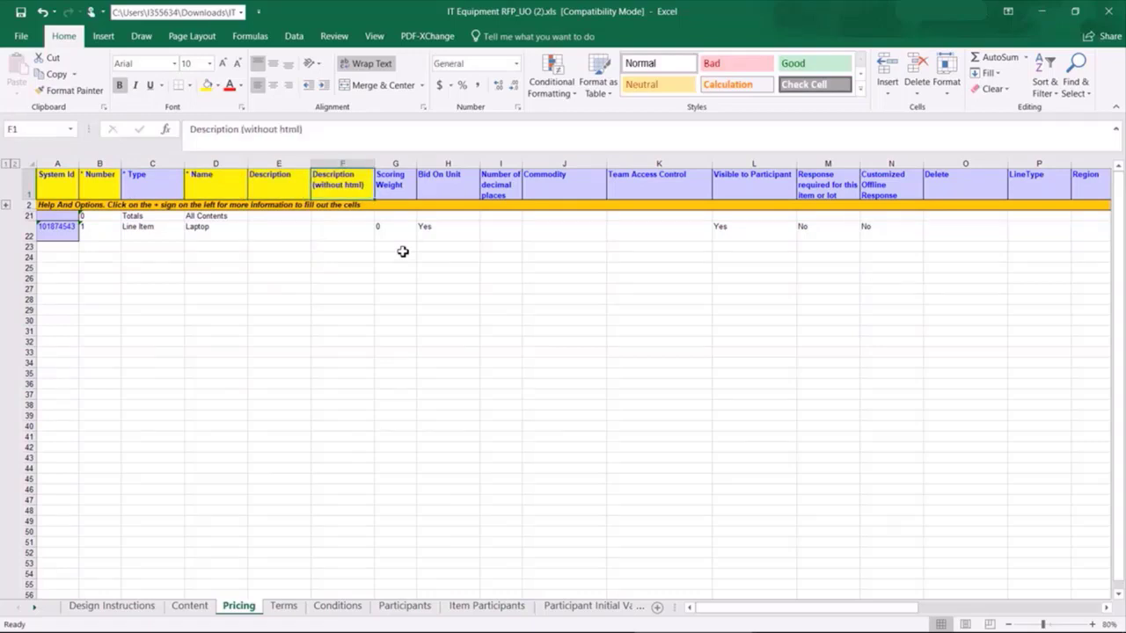
Highlight the Historic.Price and Quantity column headings in yellow.
{"action": "key", "text": "Right"}
{"action": "key", "text": "Right"}
{"action": "key", "text": "Right"}
{"action": "key", "text": "Right"}
{"action": "key", "text": "Right"}
{"action": "key", "text": "Right"}
{"action": "key", "text": "Right"}
{"action": "key", "text": "Right"}
{"action": "key", "text": "Right"}
{"action": "key", "text": "Right"}
{"action": "key", "text": "Right"}
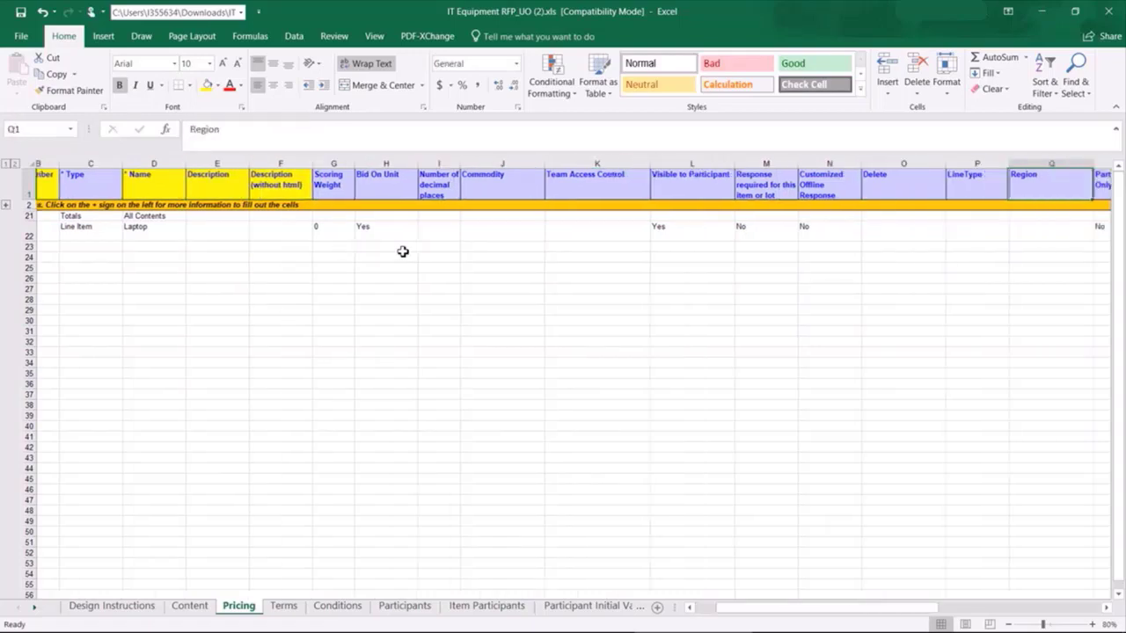
{"action": "key", "text": "Right"}
{"action": "key", "text": "Right"}
{"action": "key", "text": "Right"}
{"action": "key", "text": "Right"}
{"action": "key", "text": "Right"}
{"action": "key", "text": "Right"}
{"action": "key", "text": "Right"}
{"action": "key", "text": "Left"}
{"action": "key", "text": "Left"}
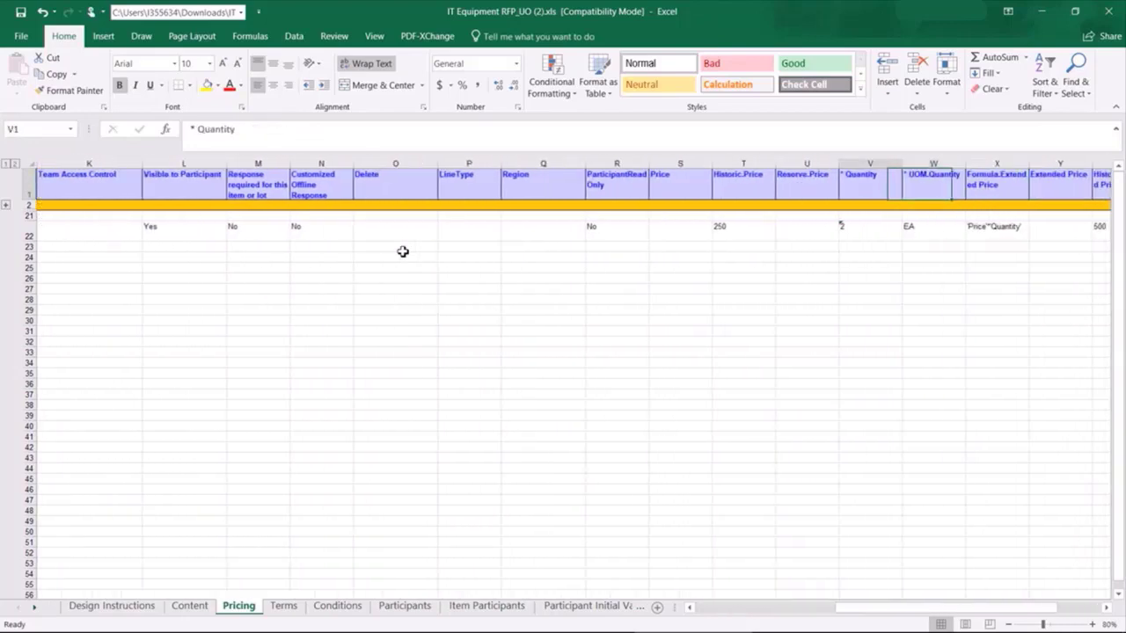
{"action": "key", "text": "Left"}
{"action": "key", "text": "Left"}
{"action": "key", "text": "Left"}
{"action": "key", "text": "Right"}
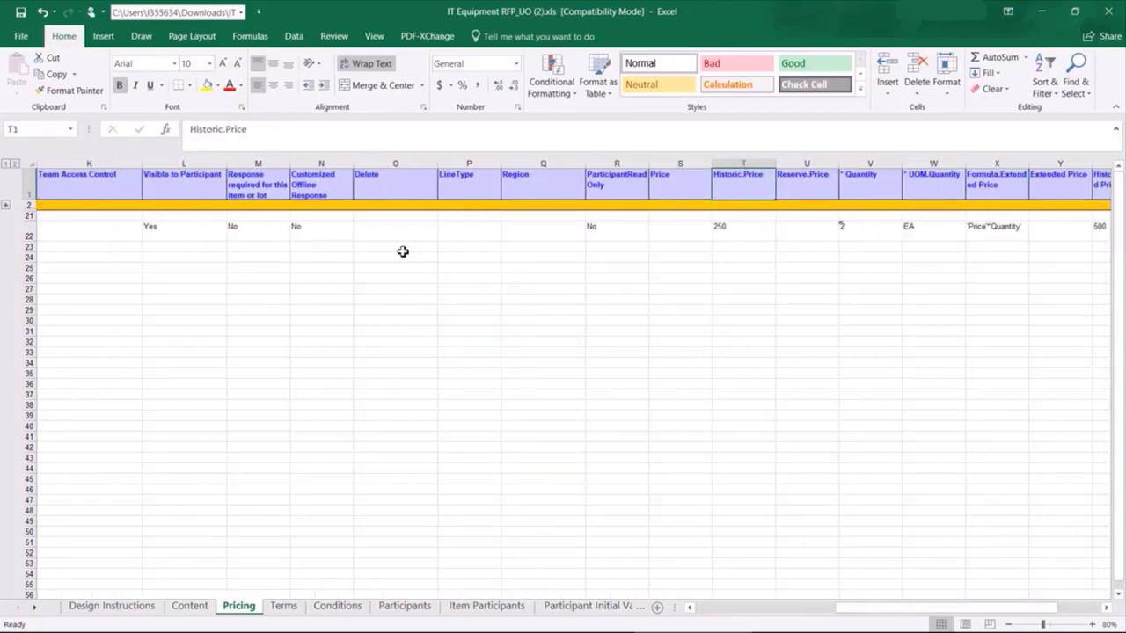
{"action": "key", "text": "Right"}
{"action": "key", "text": "Right"}
{"action": "key", "text": "F4"}
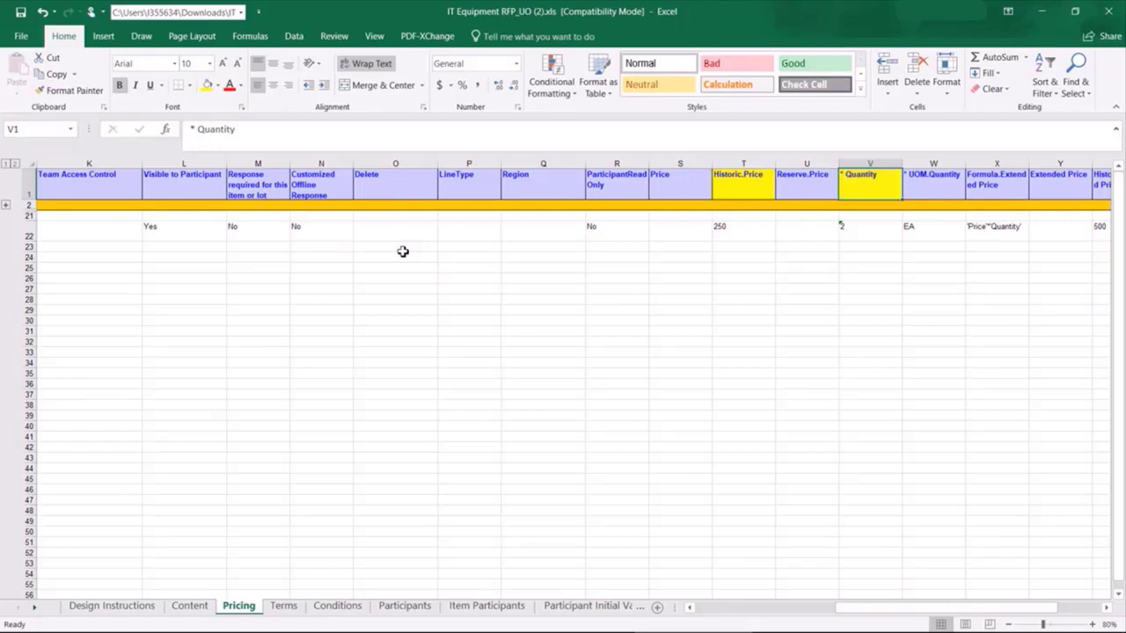
Highlight the UOM.Quantity and Historic.Extended Price column headings in yellow.
{"action": "key", "text": "Right"}
{"action": "key", "text": "Right"}
{"action": "key", "text": "Right"}
{"action": "key", "text": "Right"}
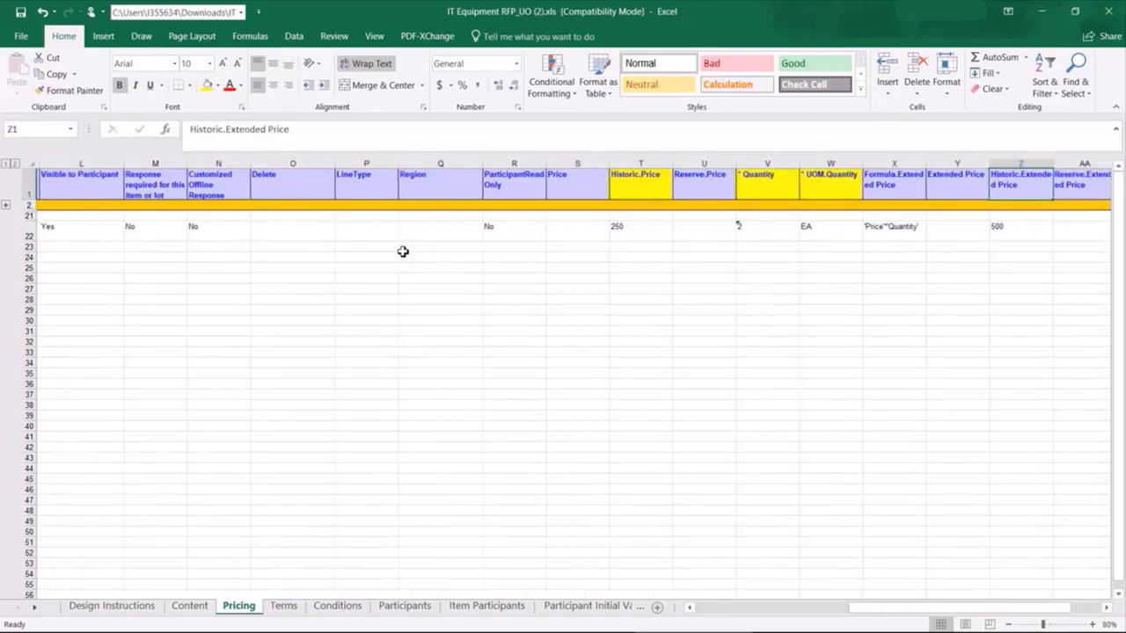
{"action": "key", "text": "Left"}
{"action": "key", "text": "Right"}
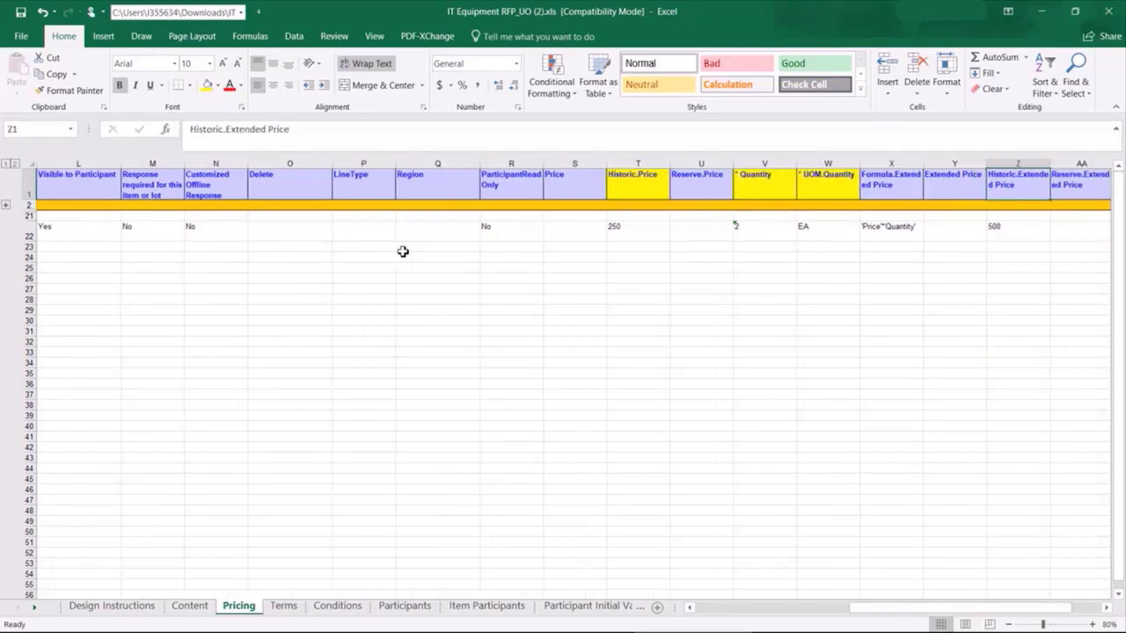
{"action": "key", "text": "F4"}
Clear the System Id of the Laptop line item and copy its whole row into rows 23 to 25.
{"action": "key", "text": "ctrl+Home"}
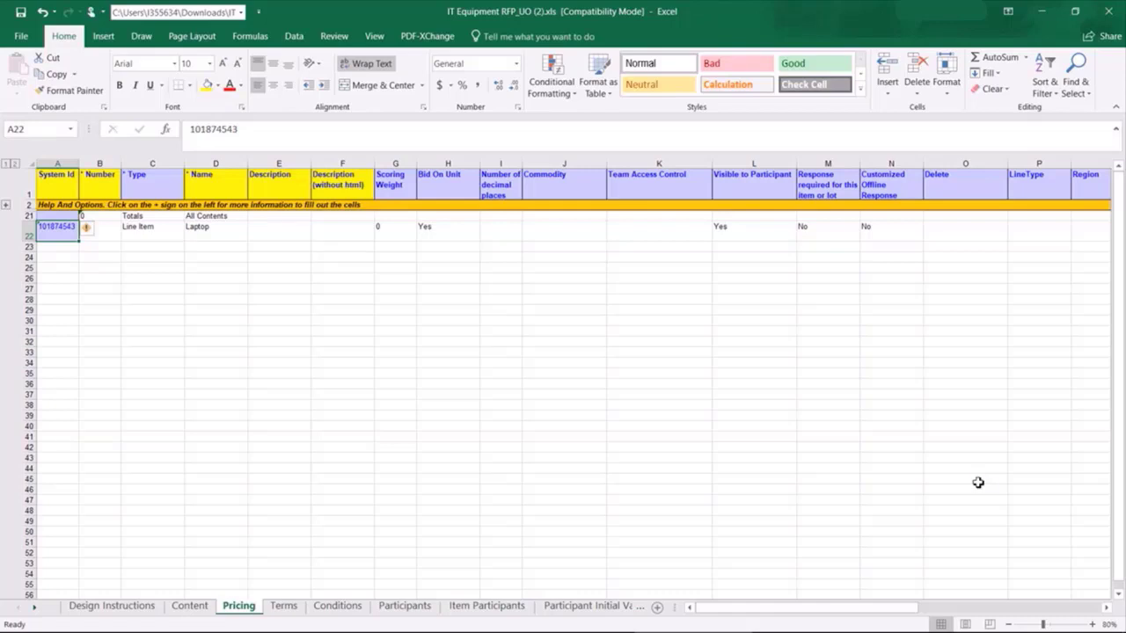
{"action": "key", "text": "Delete"}
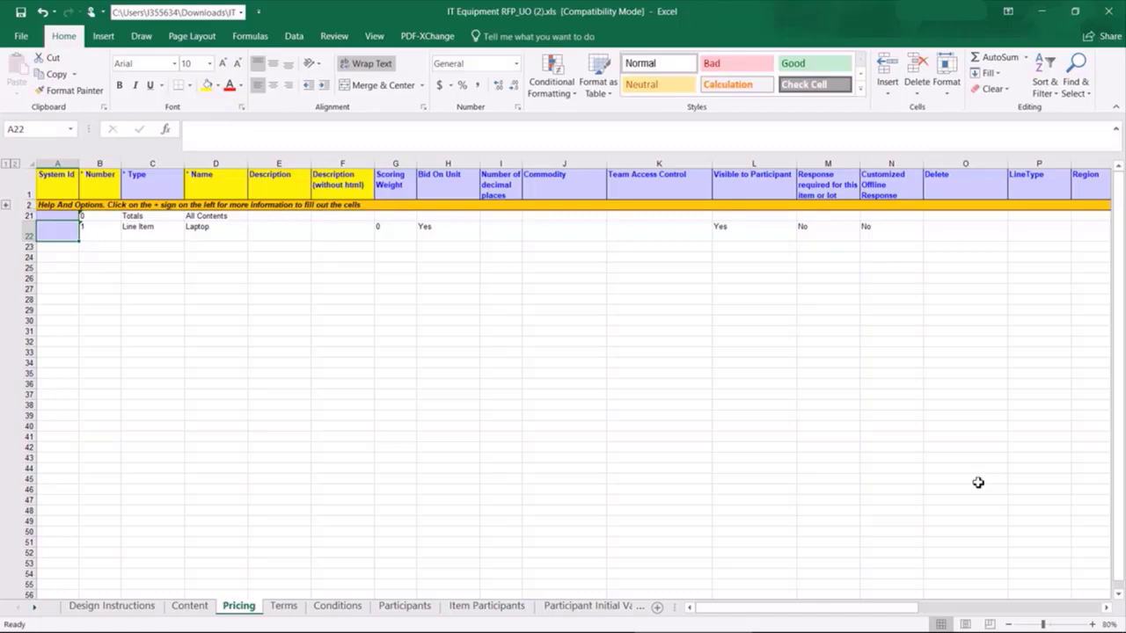
{"action": "left_click", "coordinate": [24, 234]}
{"action": "key", "text": "ctrl+c"}
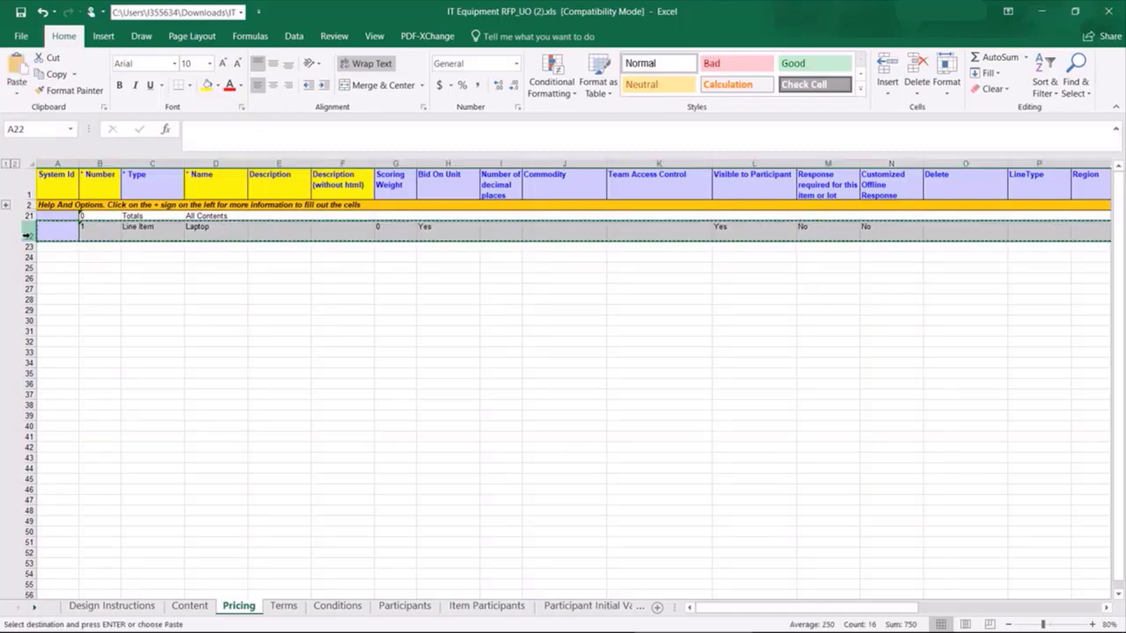
{"action": "left_click_drag", "start_coordinate": [27, 247], "coordinate": [30, 269]}
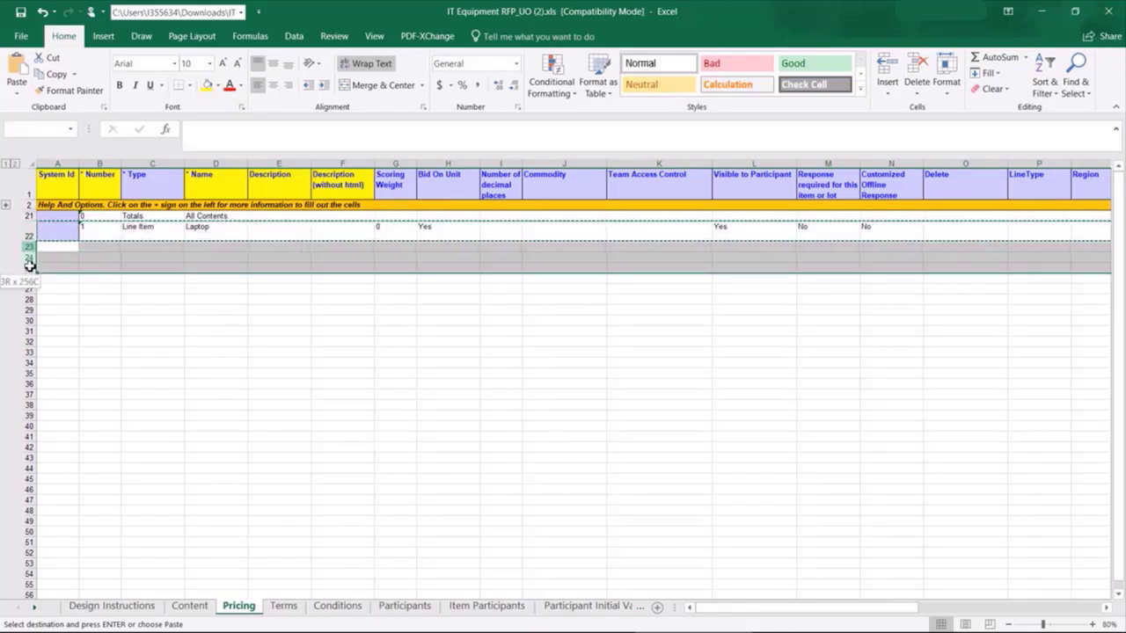
{"action": "key", "text": "ctrl+v"}
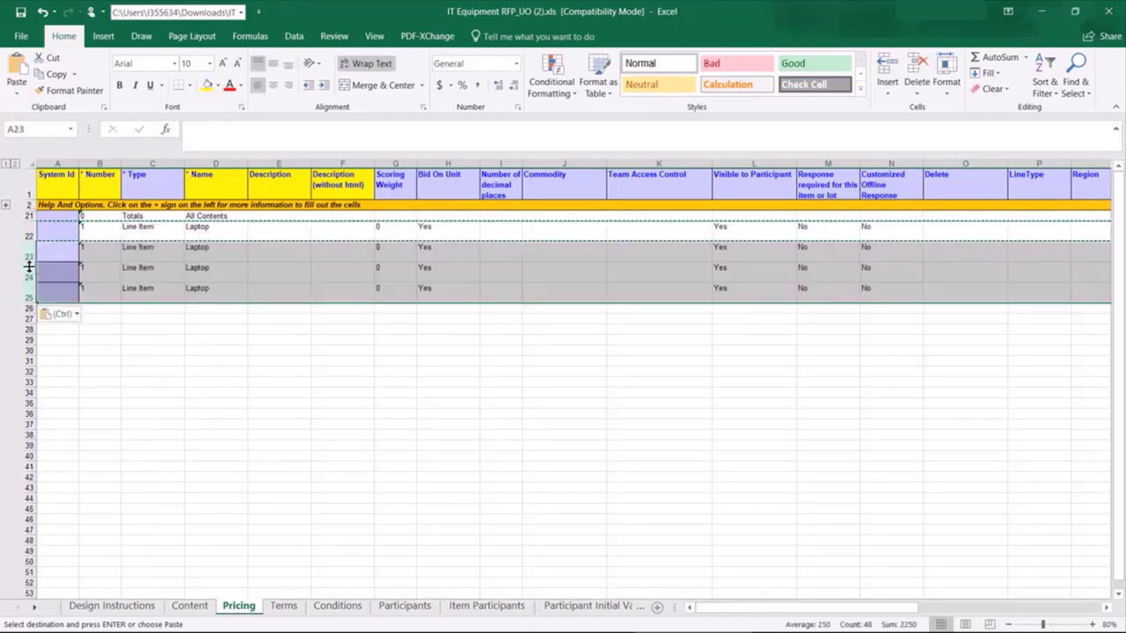
{"action": "key", "text": "Escape"}
Number the three copied line items 2, 3 and 4 in the Number column.
{"action": "left_click", "coordinate": [92, 272]}
{"action": "left_click", "coordinate": [91, 255]}
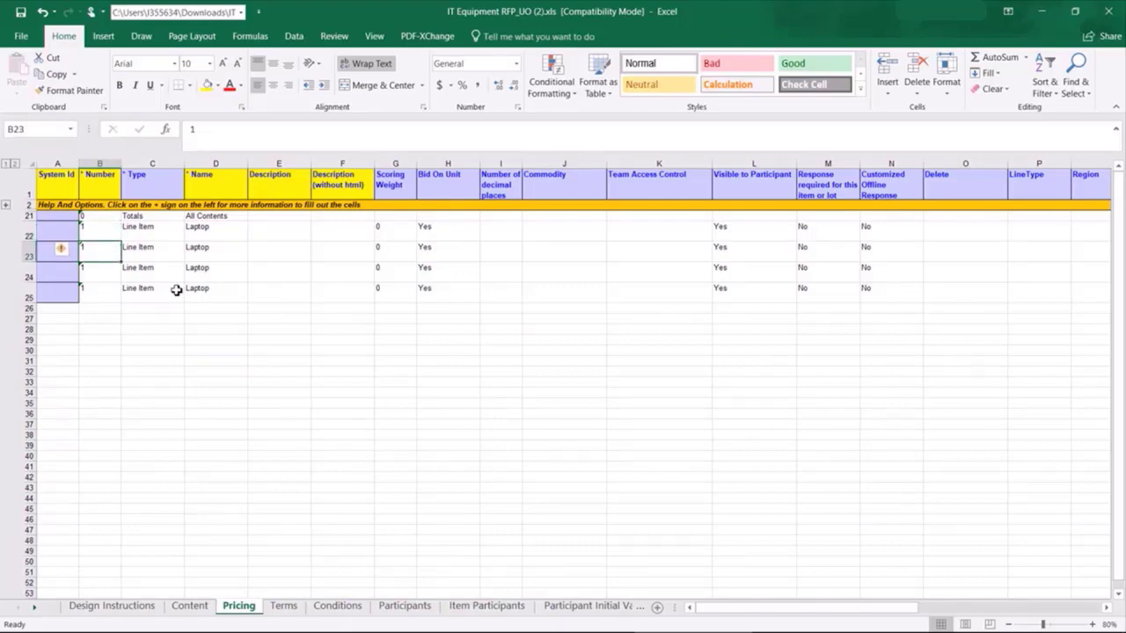
{"action": "type", "text": "2"}
{"action": "key", "text": "Return"}
{"action": "type", "text": "3"}
{"action": "key", "text": "Return"}
{"action": "type", "text": "4"}
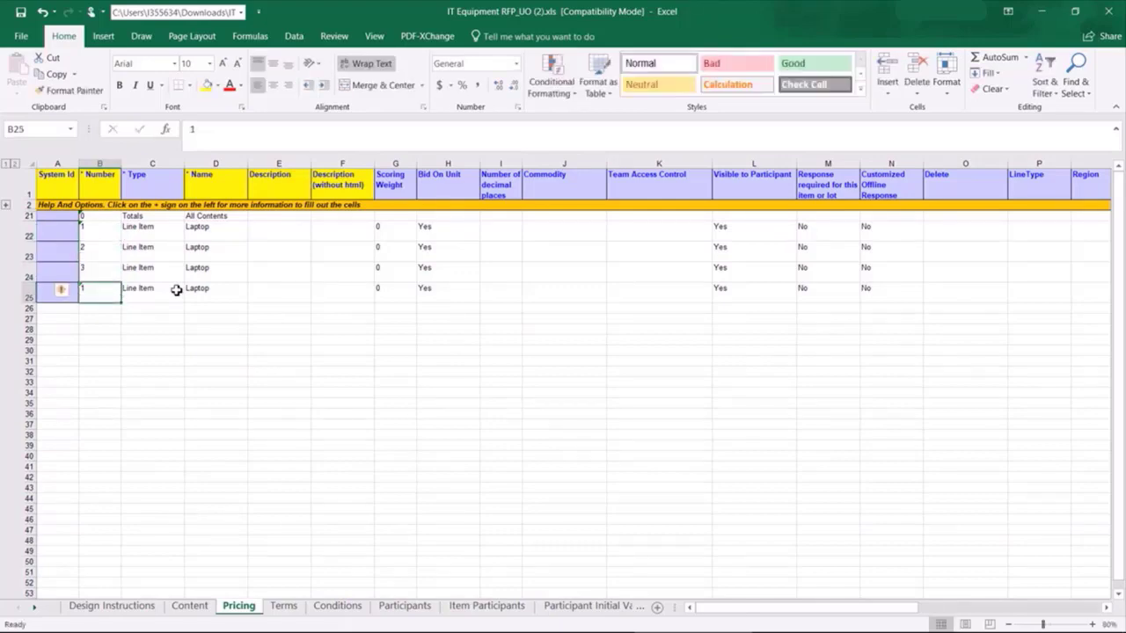
Rename line items 2, 3 and 4 as Keyboard, Mouse and Screen in the Name column.
{"action": "key", "text": "Up"}
{"action": "key", "text": "Up"}
{"action": "key", "text": "Right"}
{"action": "key", "text": "Right"}
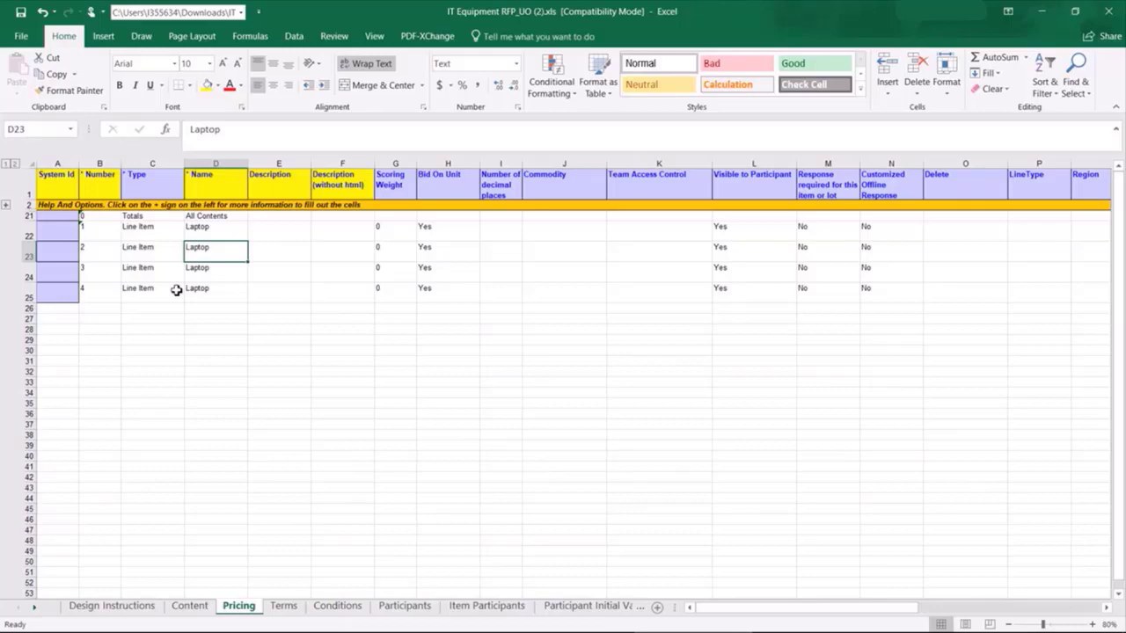
{"action": "type", "text": "Keyboard"}
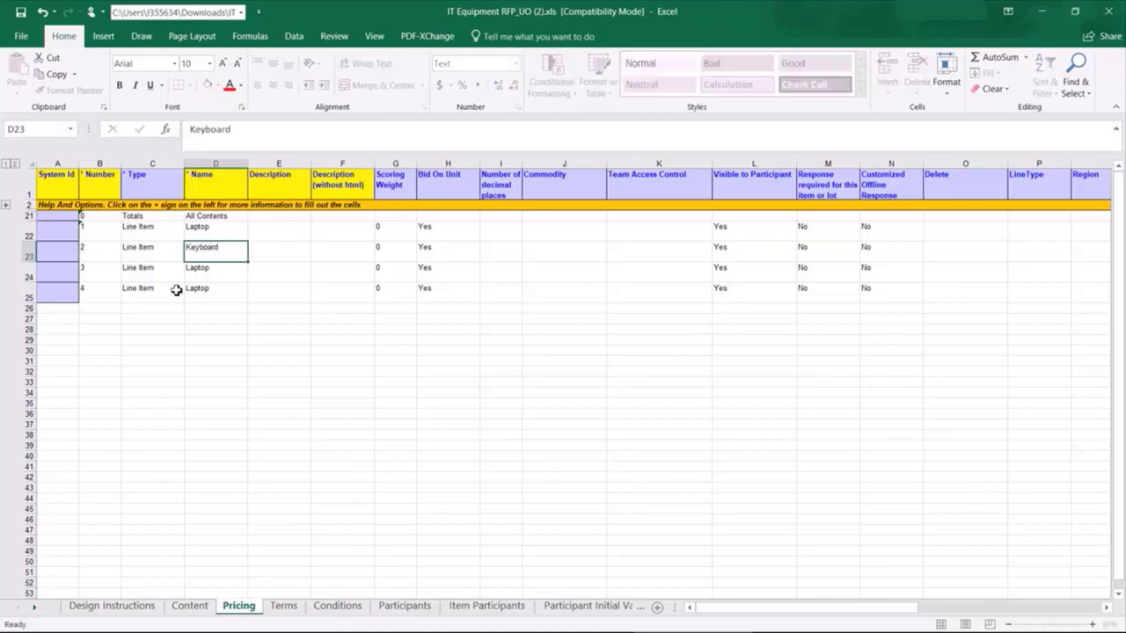
{"action": "key", "text": "Return"}
{"action": "type", "text": "Mouse"}
{"action": "key", "text": "Return"}
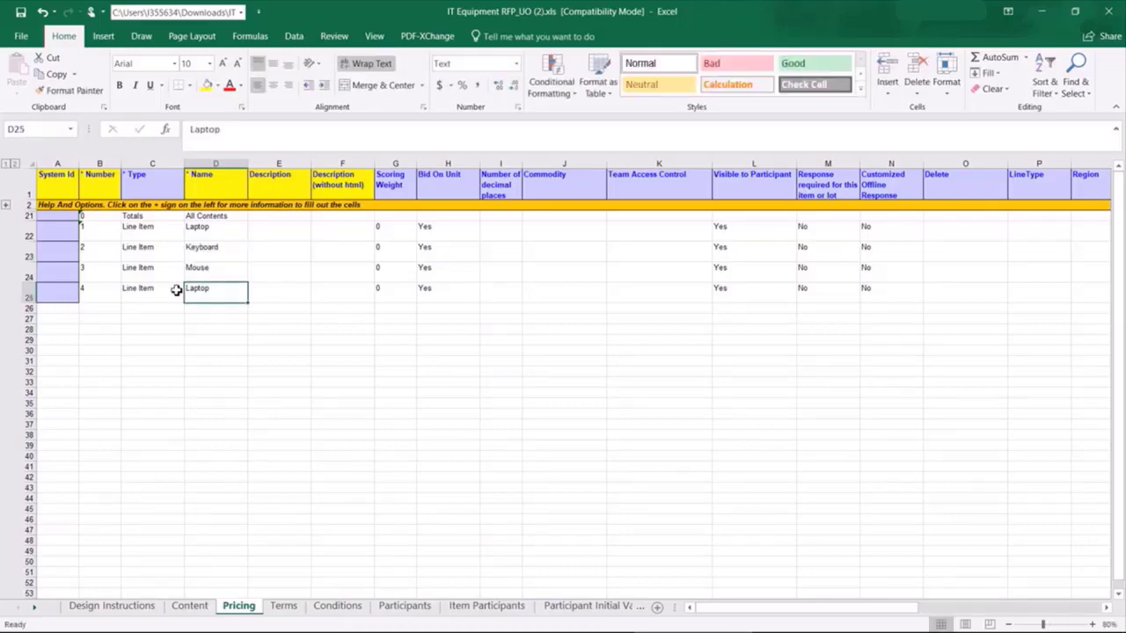
{"action": "type", "text": "Screen"}
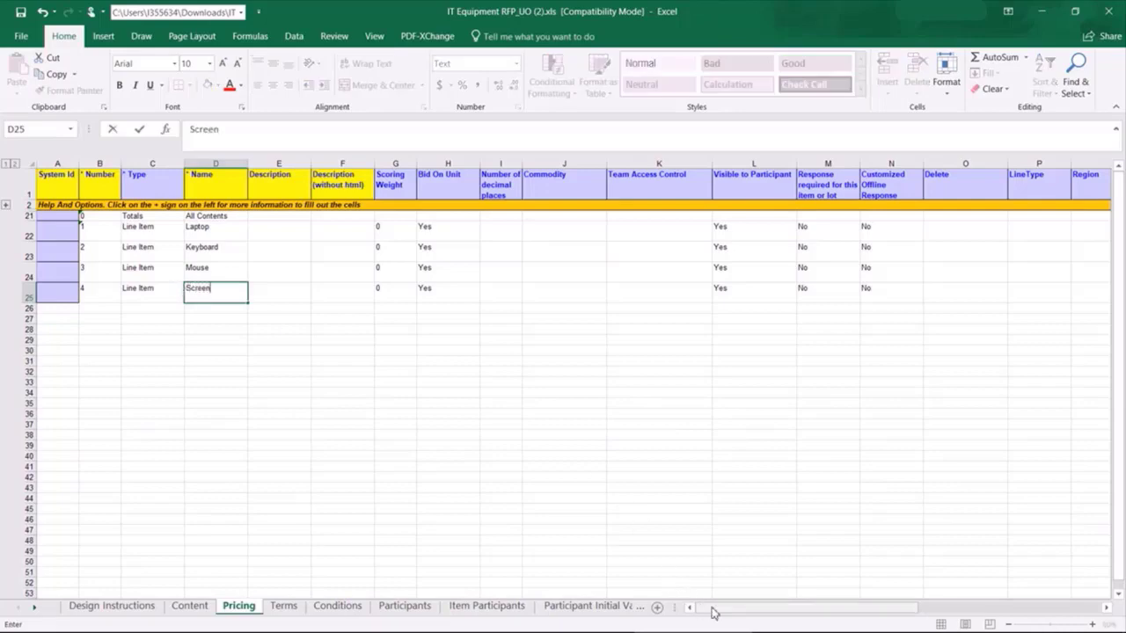
Set the Historic.Price to 10 for Keyboard, 5 for Mouse and 280 for Screen.
{"action": "left_click_drag", "start_coordinate": [722, 613], "coordinate": [881, 608]}
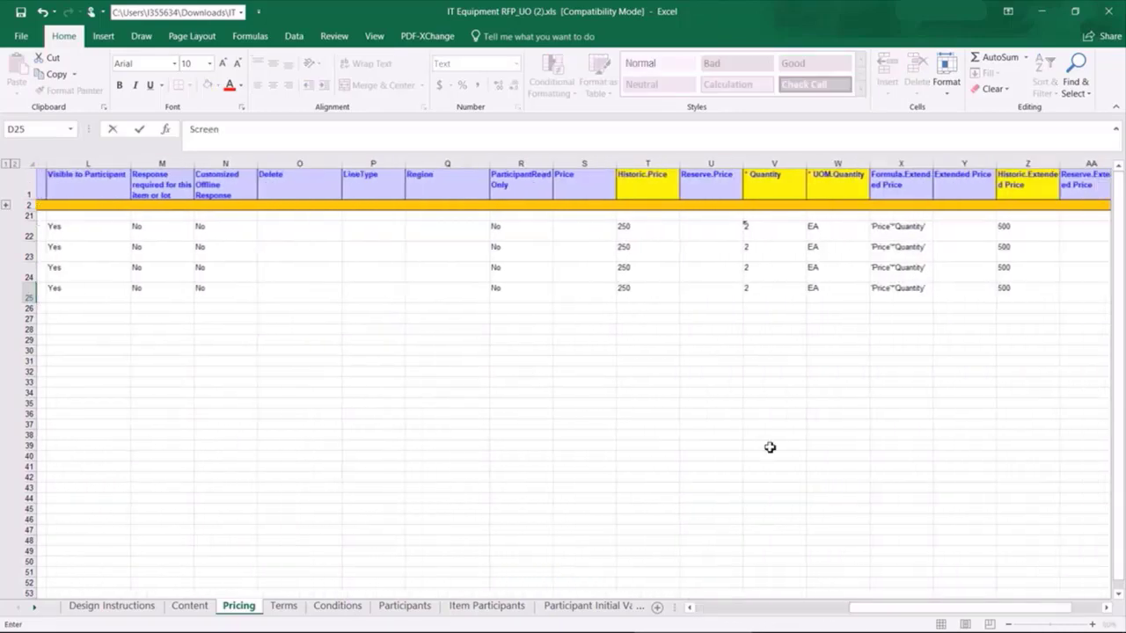
{"action": "left_click", "coordinate": [609, 252]}
{"action": "type", "text": "10"}
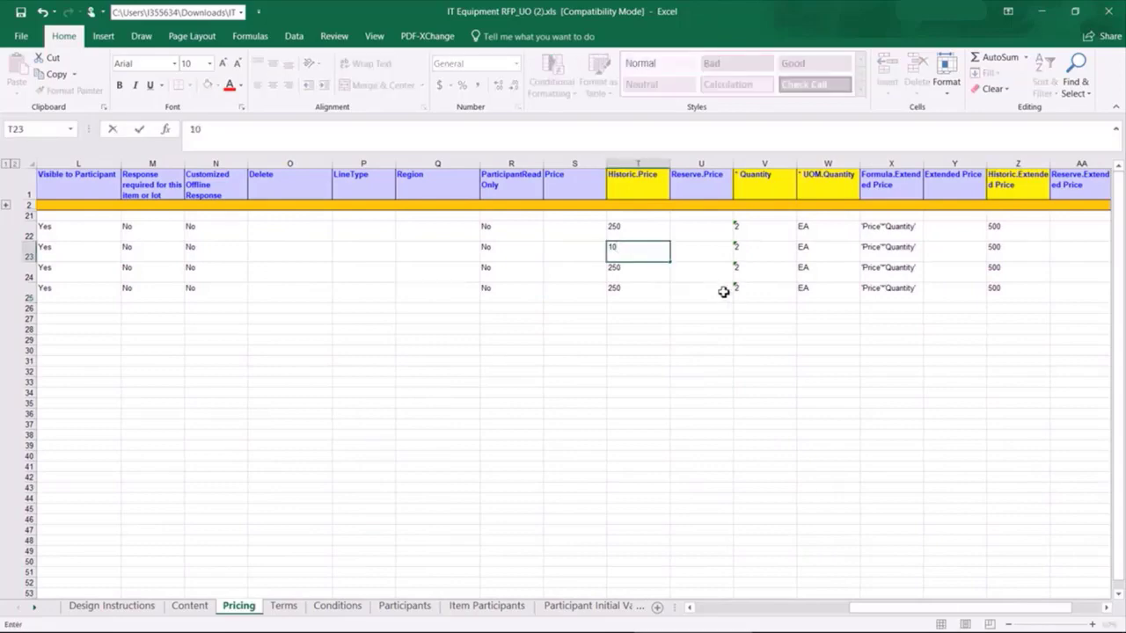
{"action": "key", "text": "Return"}
{"action": "type", "text": "5"}
{"action": "key", "text": "Return"}
{"action": "type", "text": "280"}
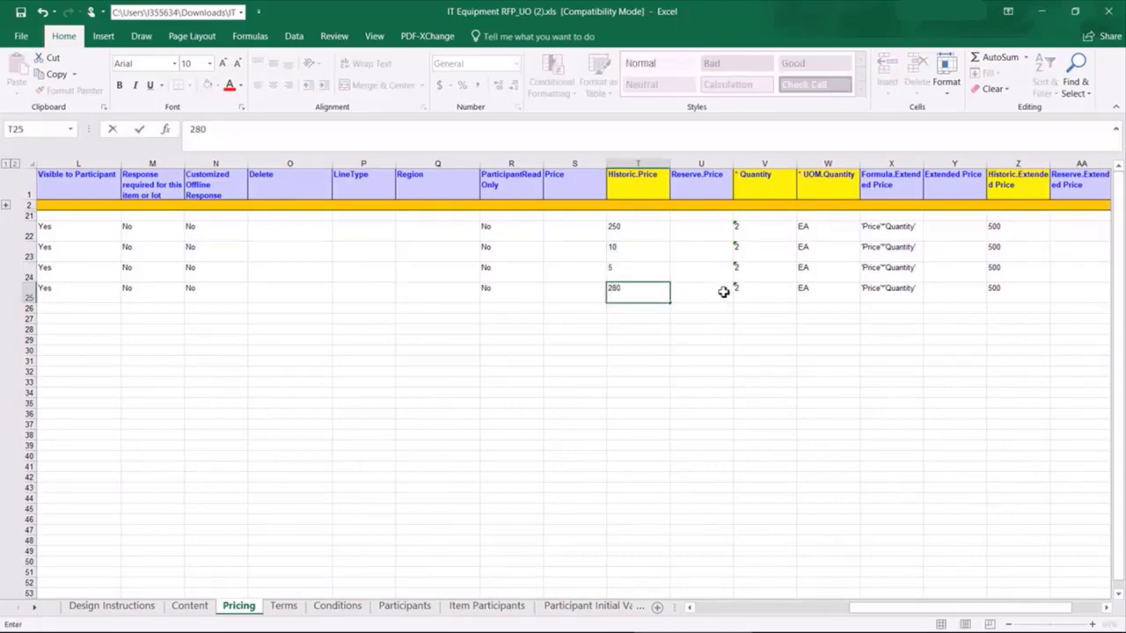
Set the Quantity to 1 for each of the Keyboard, Mouse and Screen line items.
{"action": "left_click_drag", "start_coordinate": [777, 233], "coordinate": [778, 289]}
{"action": "left_click", "coordinate": [769, 253]}
{"action": "type", "text": "1"}
{"action": "key", "text": "Return"}
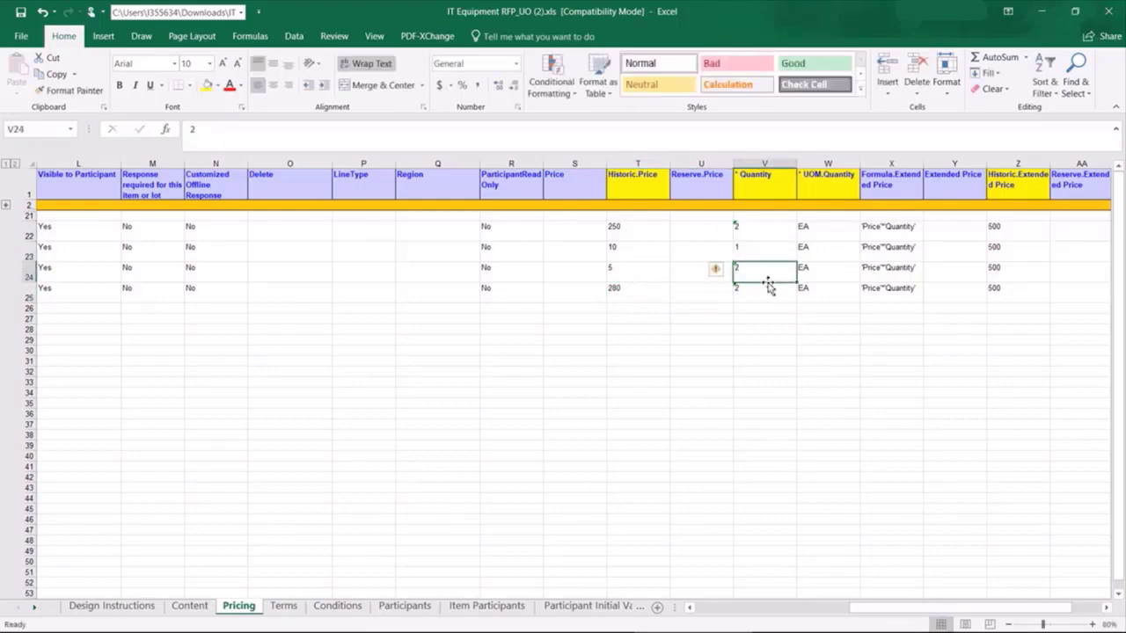
{"action": "type", "text": "1"}
{"action": "key", "text": "Return"}
{"action": "type", "text": "1"}
{"action": "left_click", "coordinate": [784, 328]}
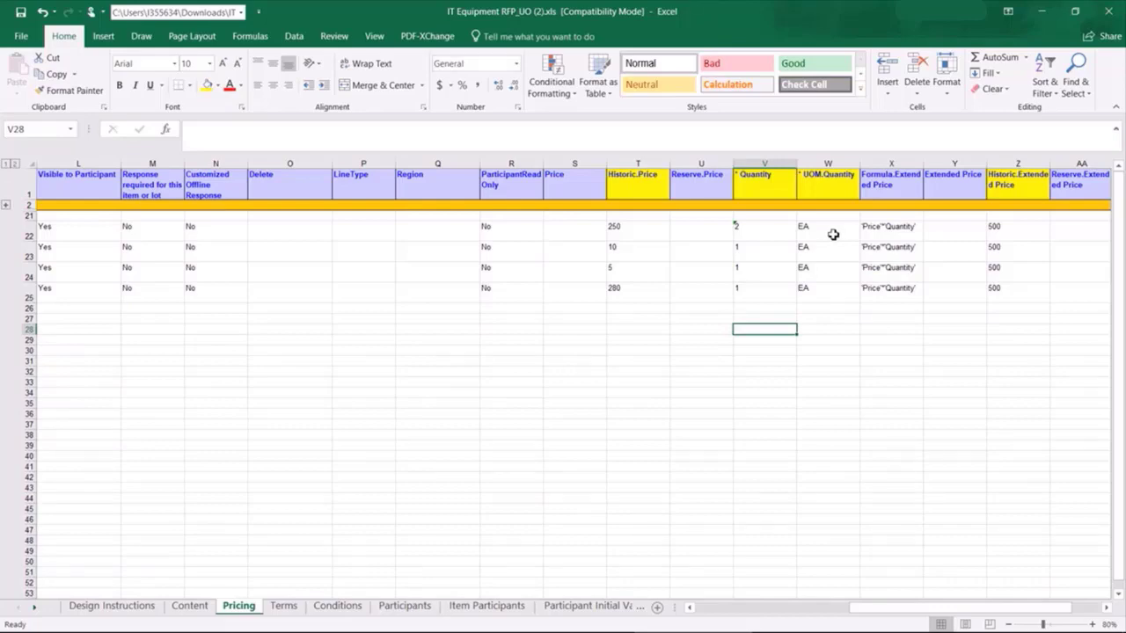
Set the Historic.Extended Price to 10 for Keyboard, 5 for Mouse and 280 for Screen.
{"action": "left_click_drag", "start_coordinate": [833, 234], "coordinate": [834, 288]}
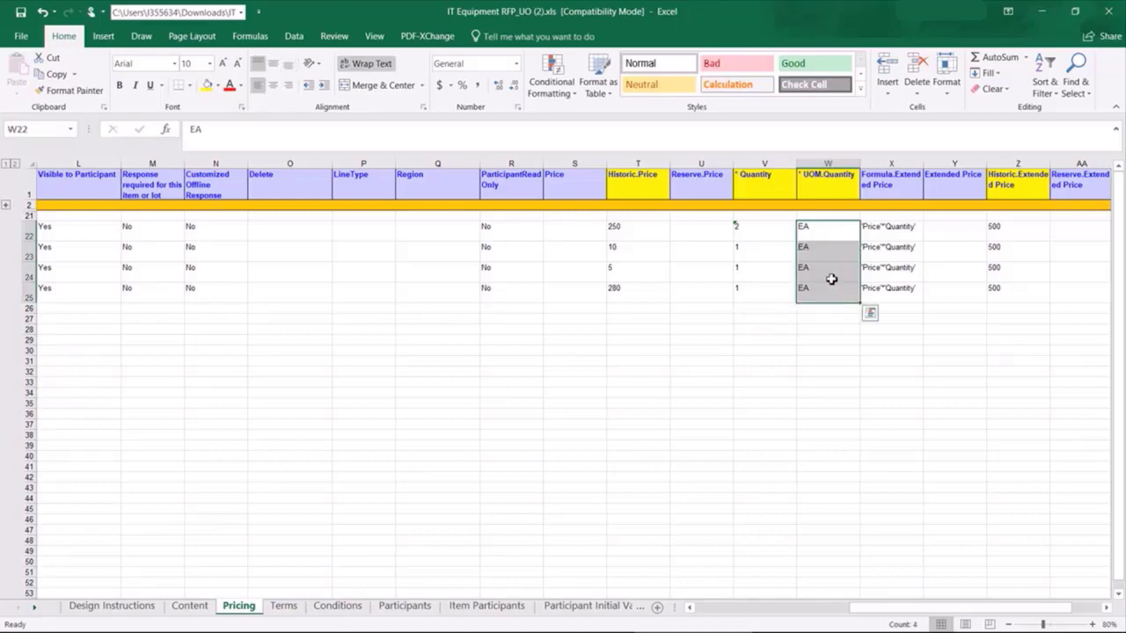
{"action": "left_click", "coordinate": [998, 251]}
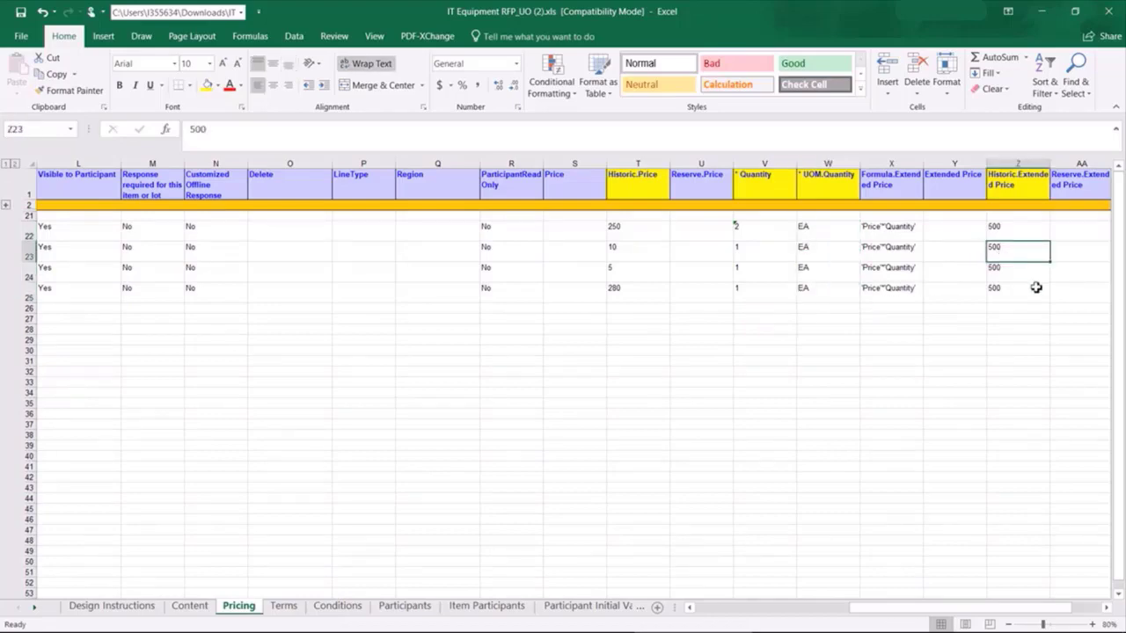
{"action": "type", "text": "10"}
{"action": "key", "text": "Return"}
{"action": "type", "text": "5"}
{"action": "key", "text": "Return"}
{"action": "type", "text": "28"}
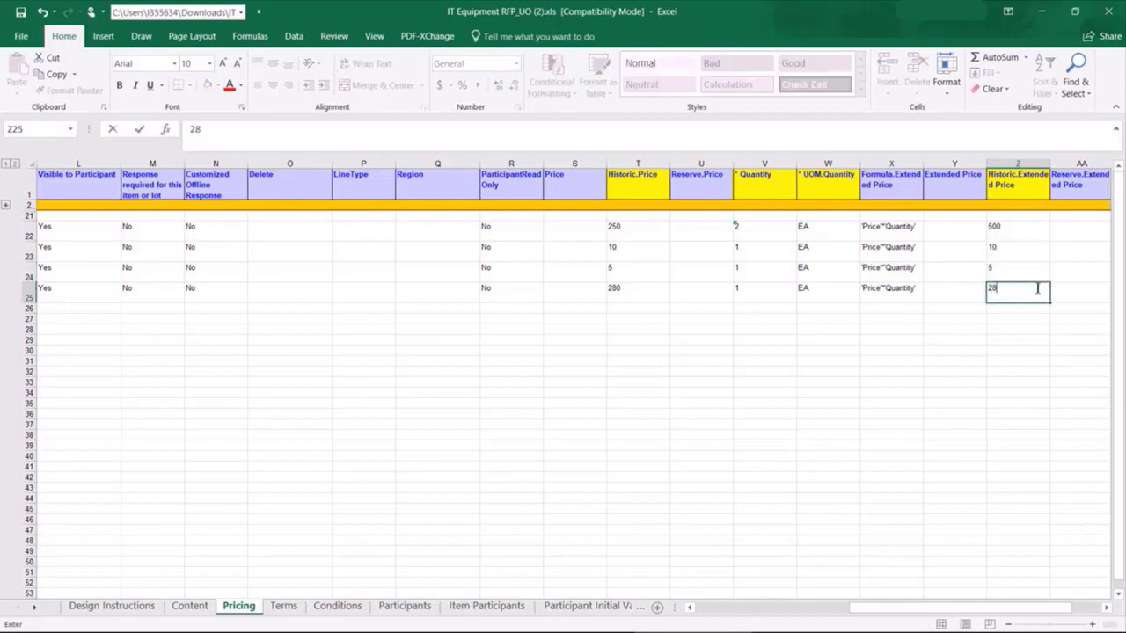
{"action": "type", "text": "0"}
{"action": "left_click", "coordinate": [908, 289]}
{"action": "key", "text": "Home"}
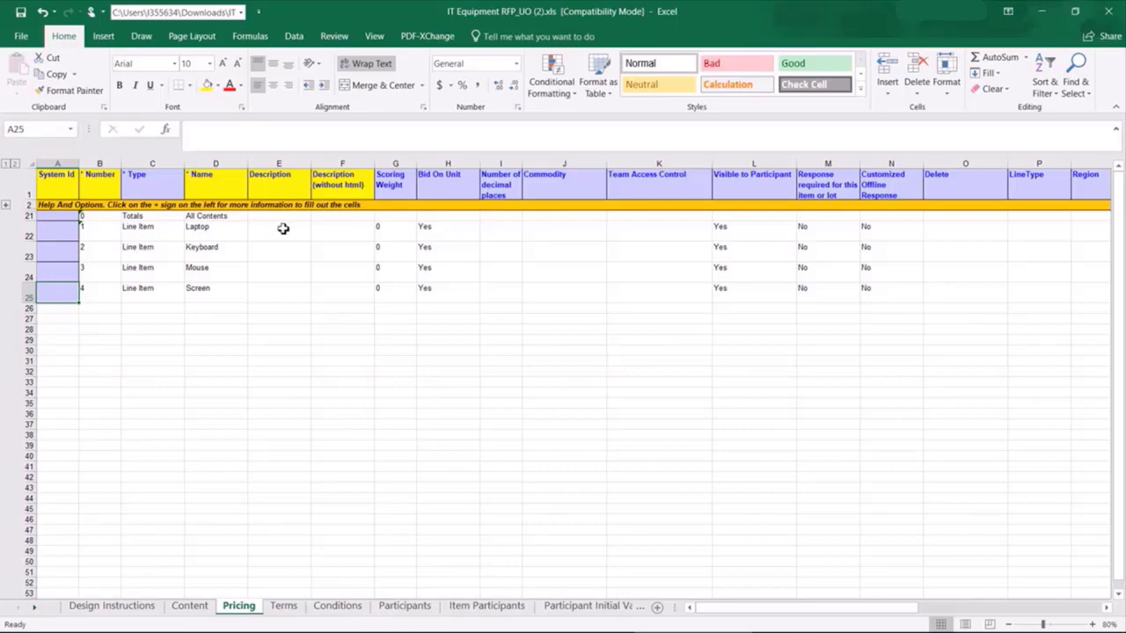
{"action": "left_click_drag", "start_coordinate": [282, 229], "coordinate": [292, 291]}
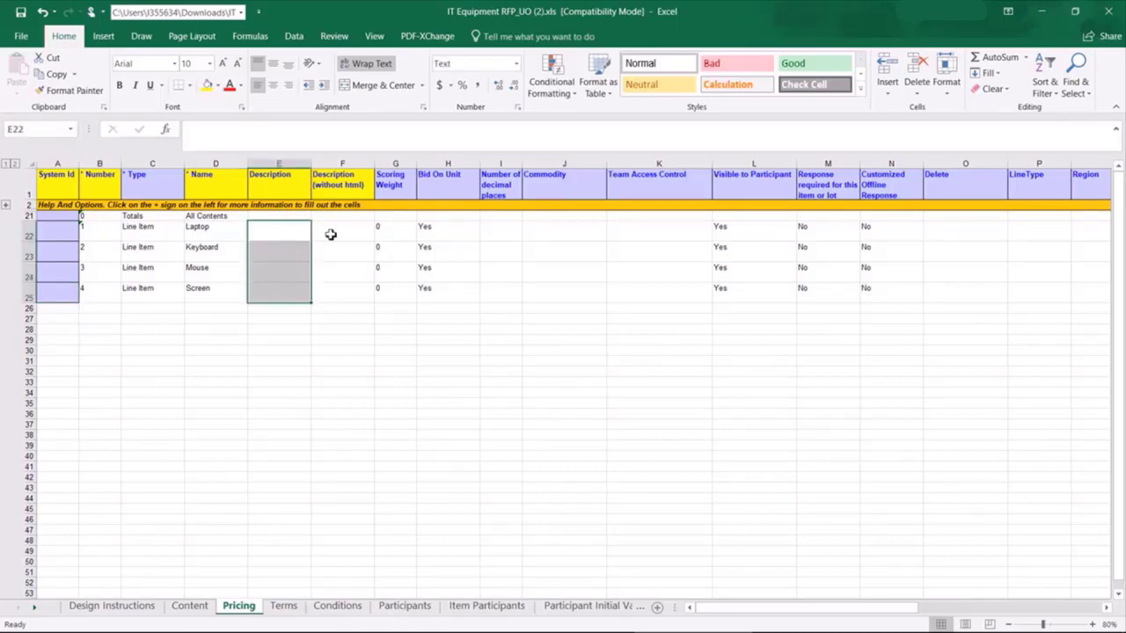
{"action": "left_click_drag", "start_coordinate": [331, 234], "coordinate": [333, 291]}
{"action": "key", "text": "ctrl+v"}
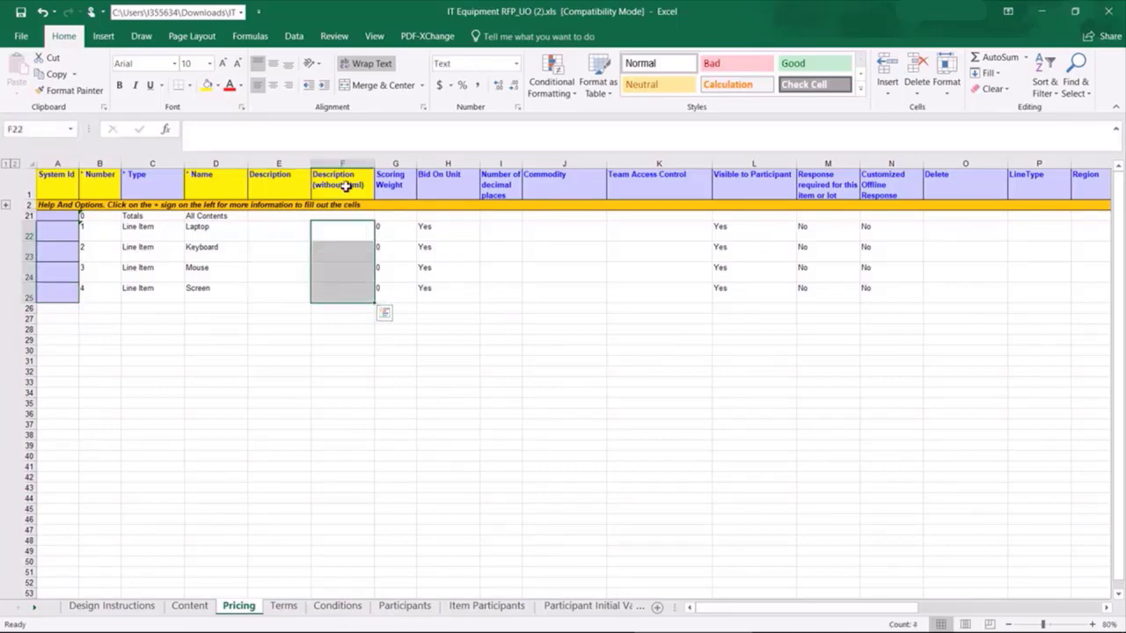
{"action": "left_click", "coordinate": [345, 186]}
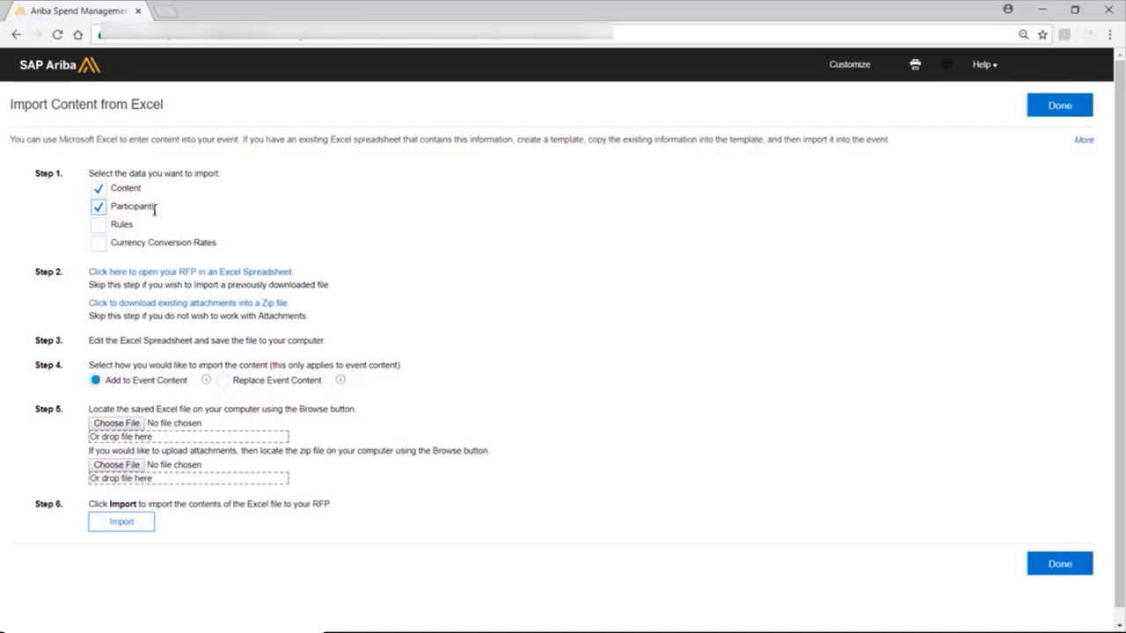
On SAP Ariba's Import Content from Excel page, exclude Participants from the import and choose Replace Event Content.
{"action": "left_click", "coordinate": [99, 207]}
{"action": "left_click", "coordinate": [224, 387]}
Choose IT Equipment RFP_UO (2).xls as the saved Excel file and import it into the RFP.
{"action": "left_click", "coordinate": [139, 430]}
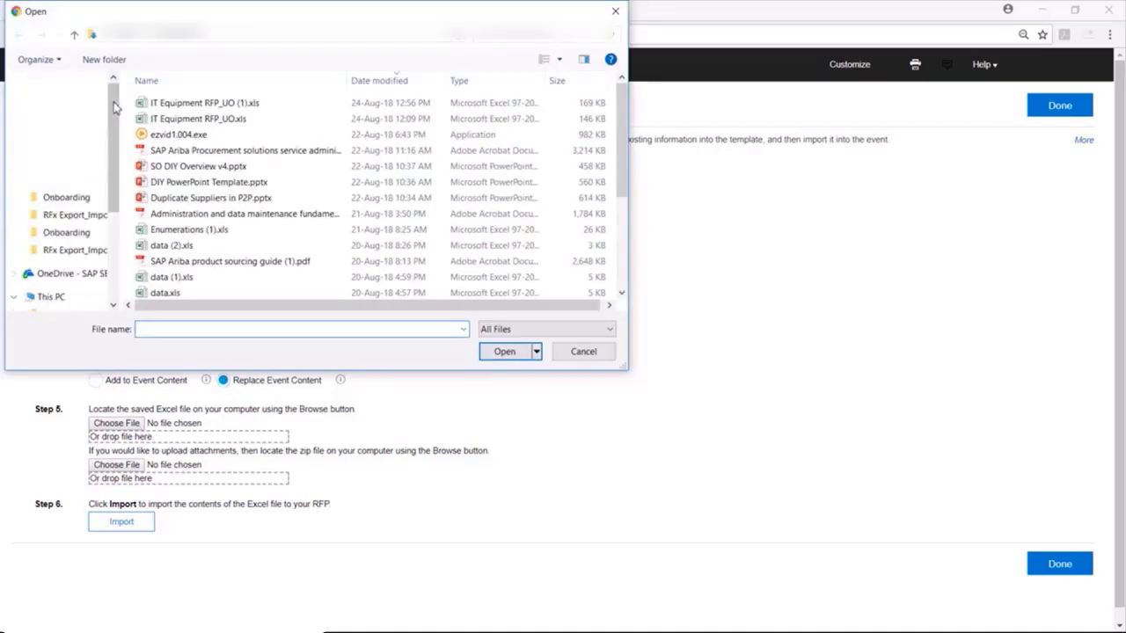
{"action": "left_click", "coordinate": [70, 109]}
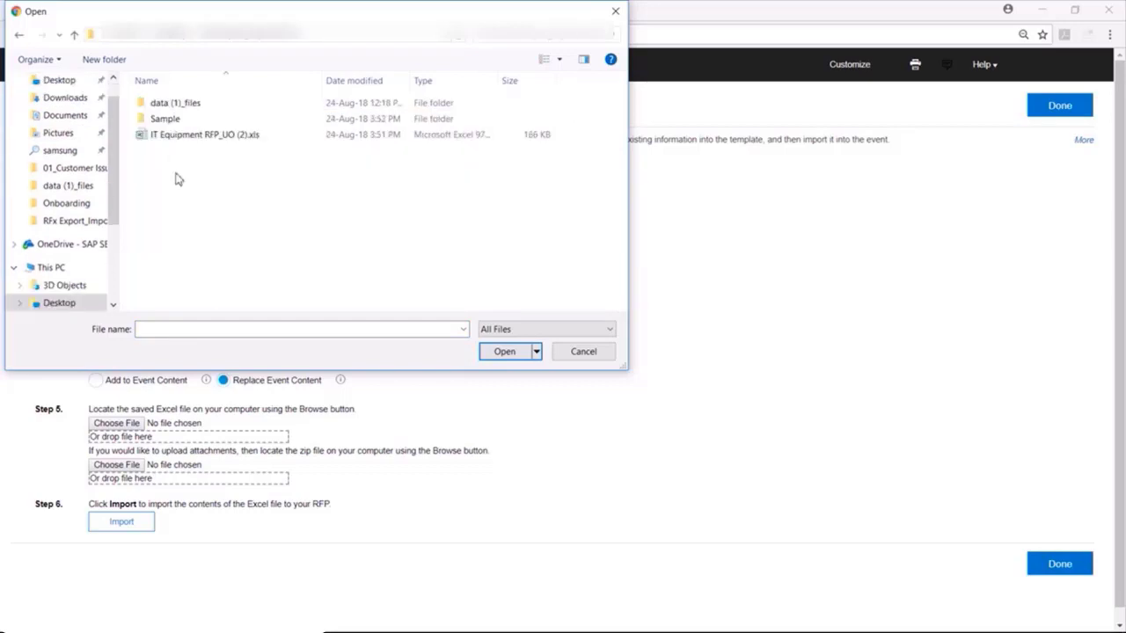
{"action": "left_click", "coordinate": [203, 134]}
{"action": "left_click", "coordinate": [498, 354]}
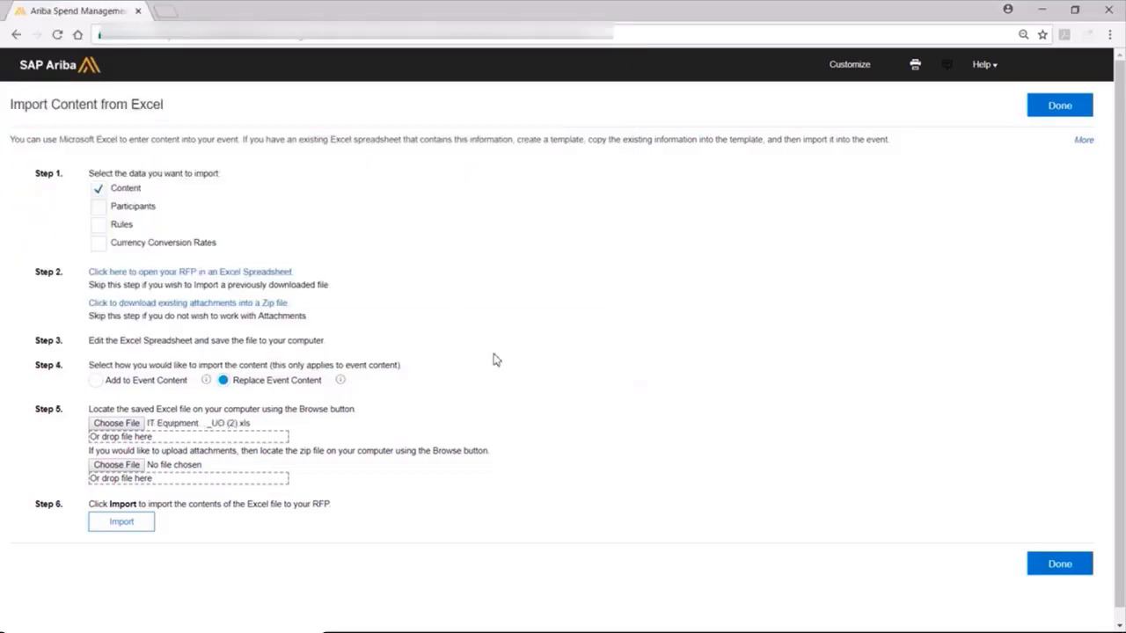
{"action": "left_click", "coordinate": [123, 527]}
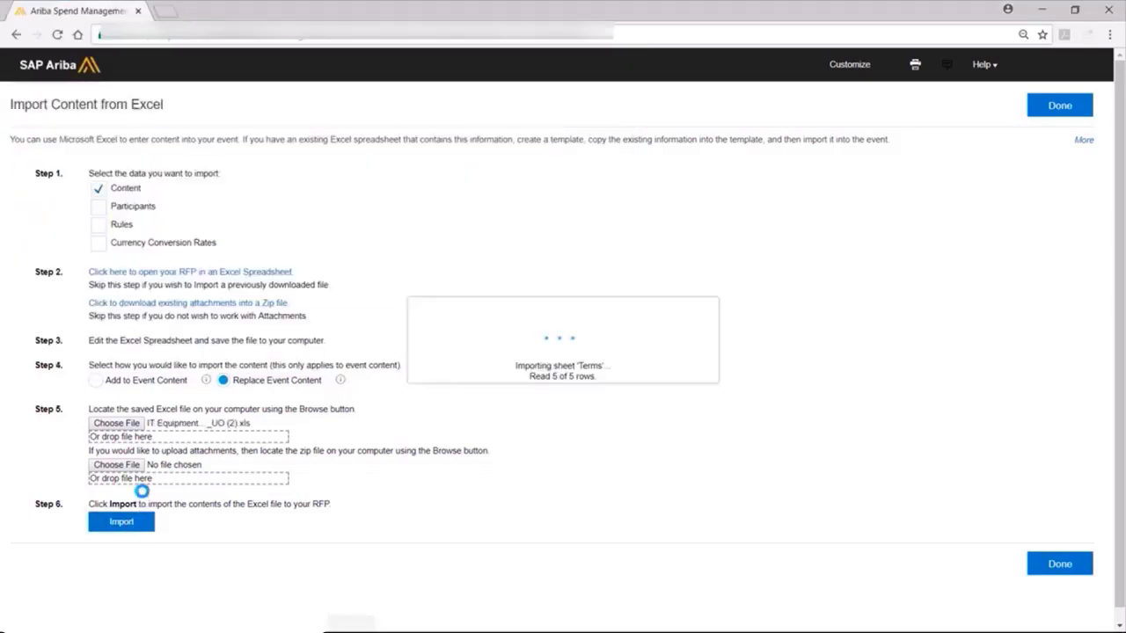